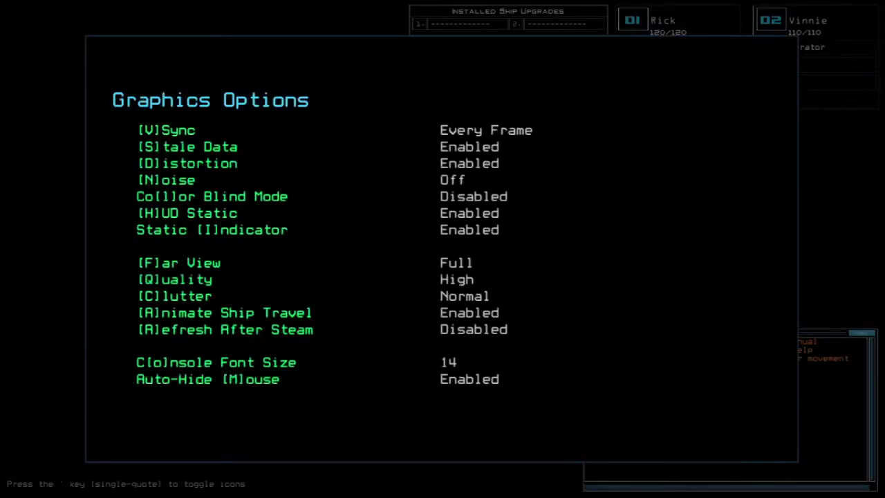
- Close Graphics Options and the Pause menu to resume the derelict ship run
key(b)
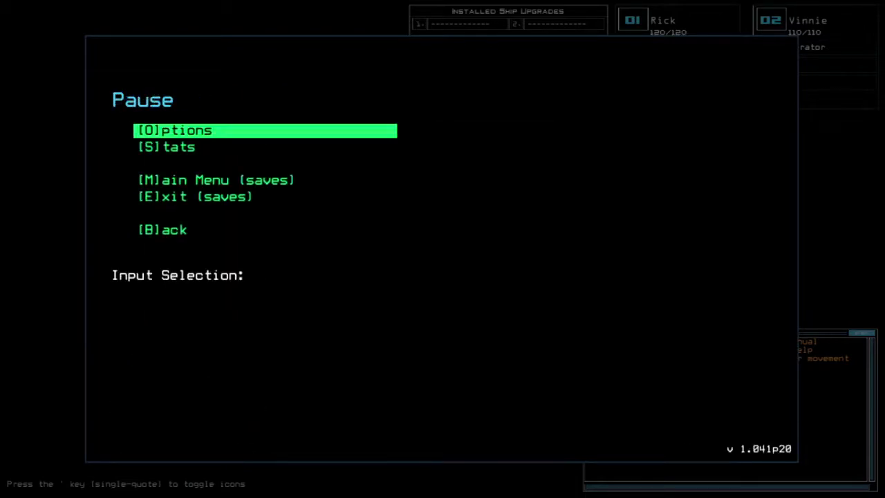
key(b)
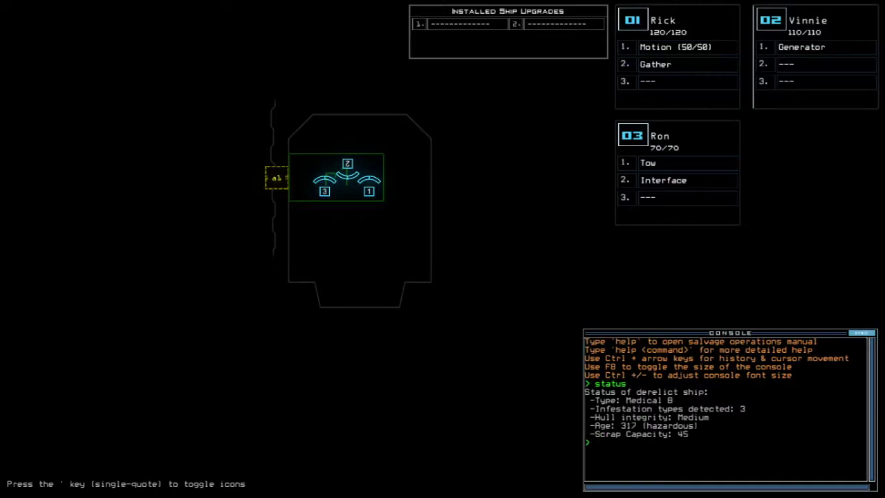
- Pan the ship map and review the command alias list without changing it
key(Left)
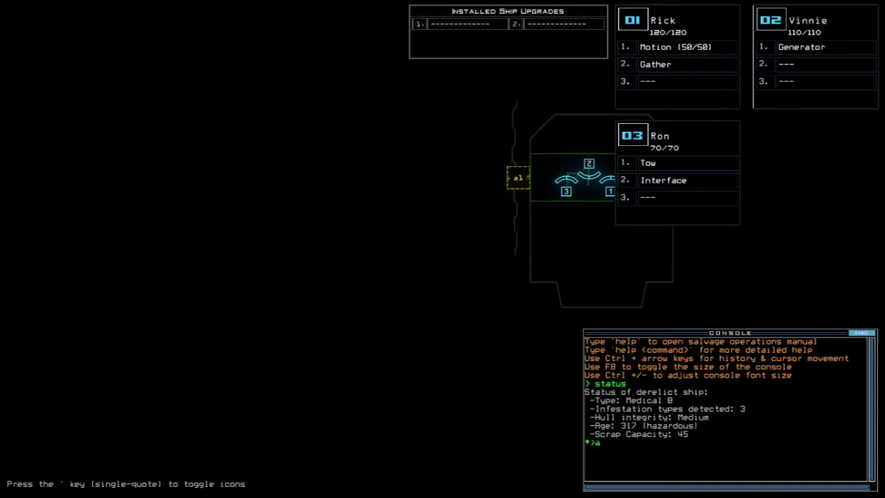
text(lias)
key(Return)
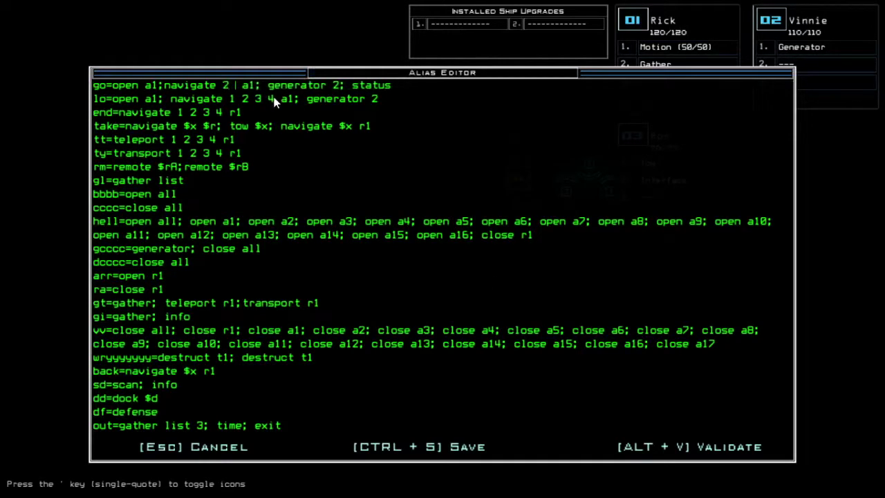
key(Escape)
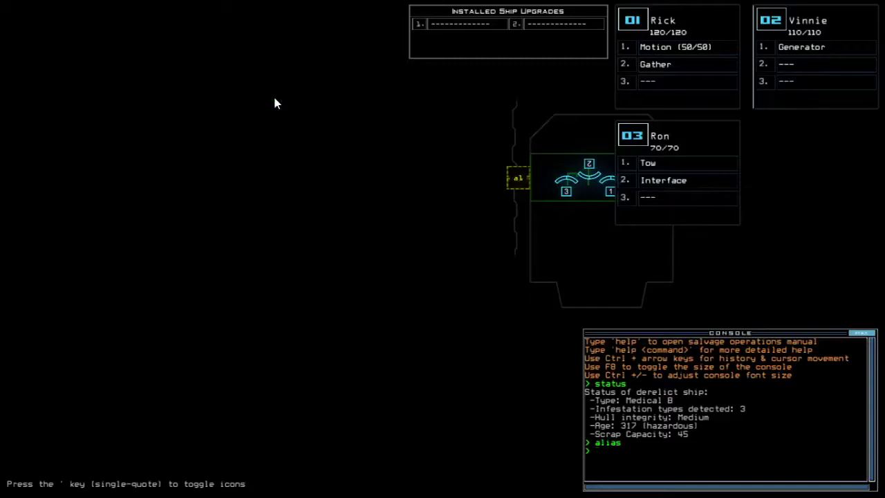
text(swap)
- Swap the Motion and Gather upgrades onto drone Ron
key(Return)
key(Return)
key(Escape)
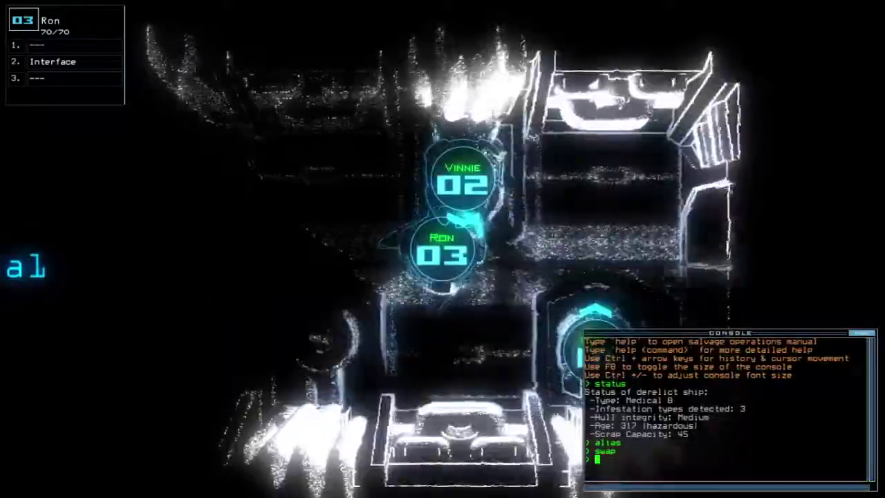
text(swap)
key(Return)
key(Return)
key(Escape)
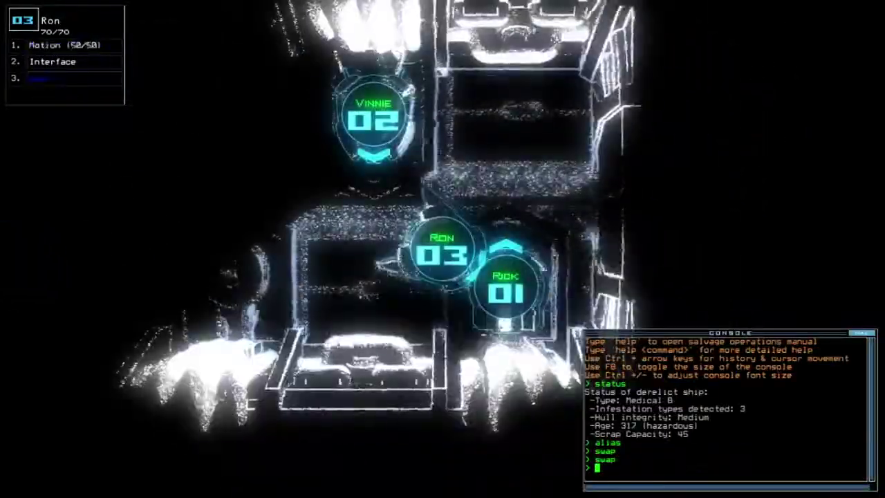
key(Left)
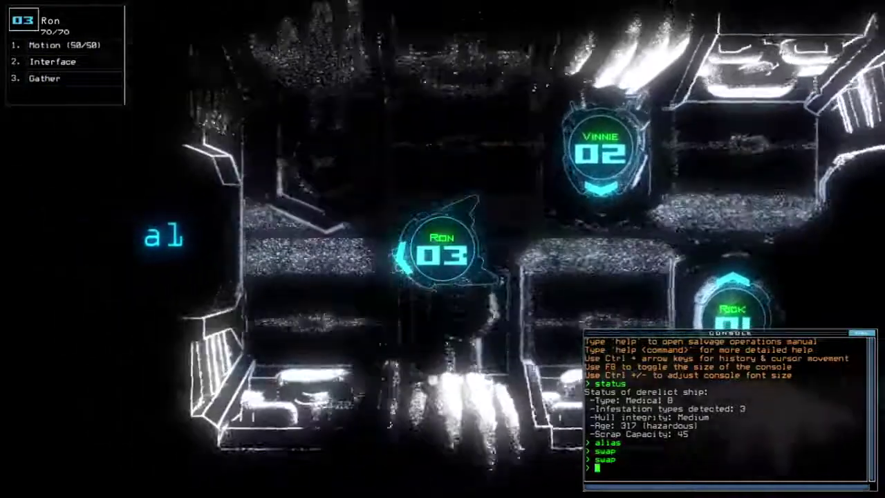
- Cycle through Vinnie, Rick and Ron's cameras, then launch the mission with 'go'
key(2)
key(1)
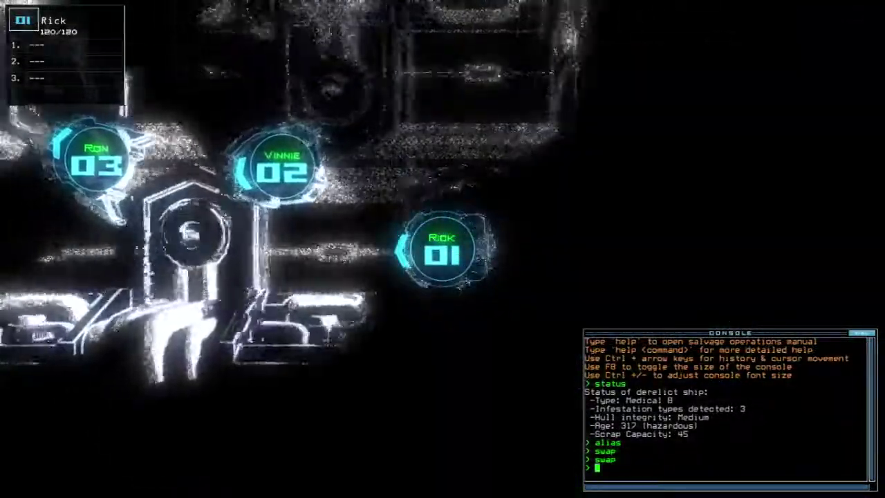
key(3)
text(go)
key(Return)
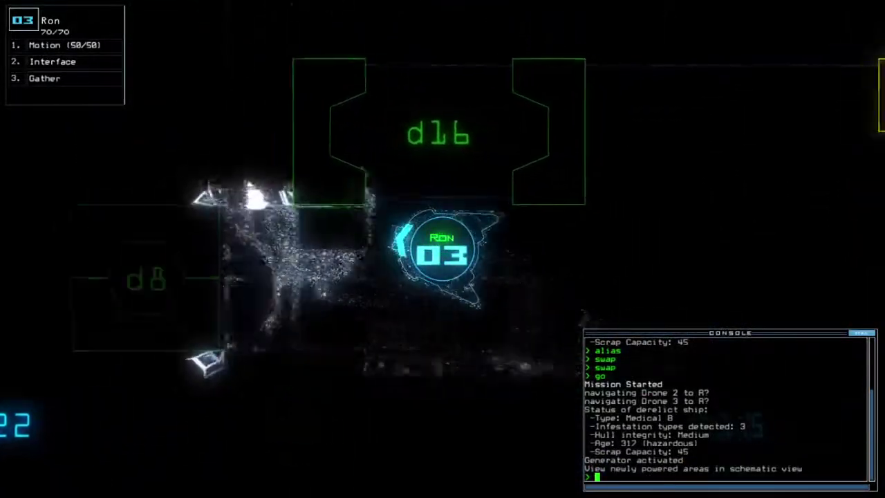
- Run a motion scan and toggle door d21 twice, checking the schematic map
key(Tab)
text(m)
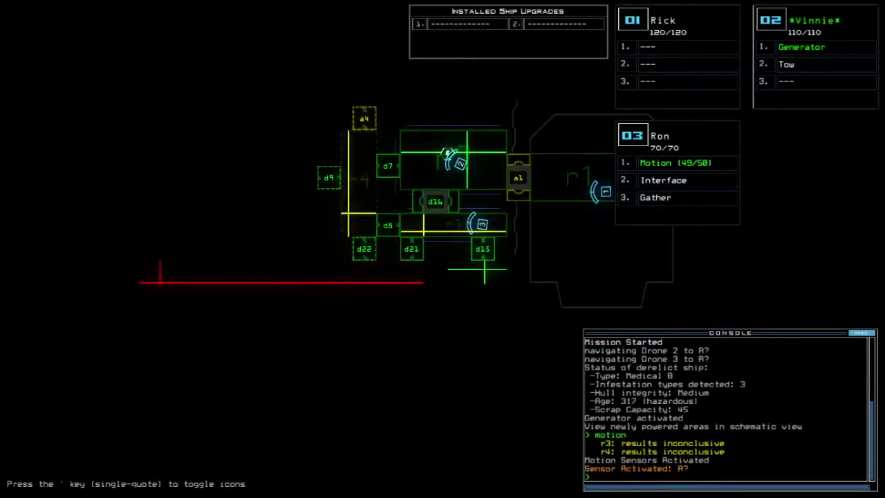
key(Tab)
text(d2)
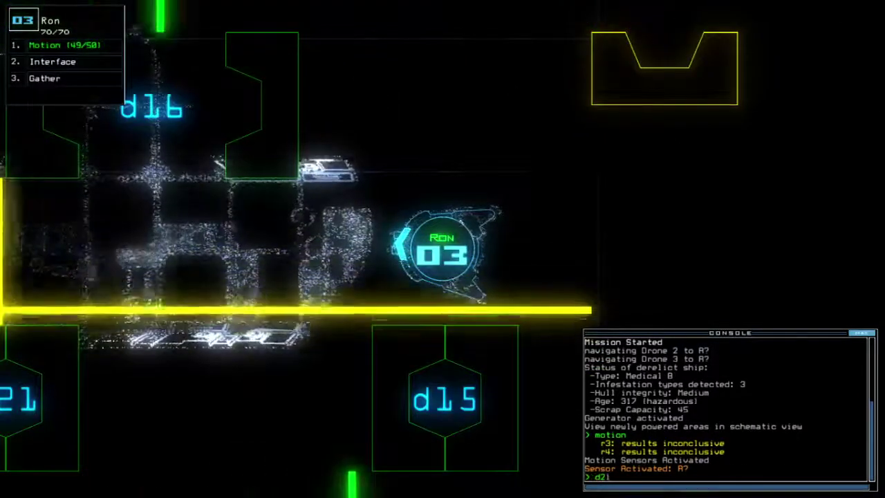
text(1;d2)
key(Return)
key(Tab)
key(Tab)
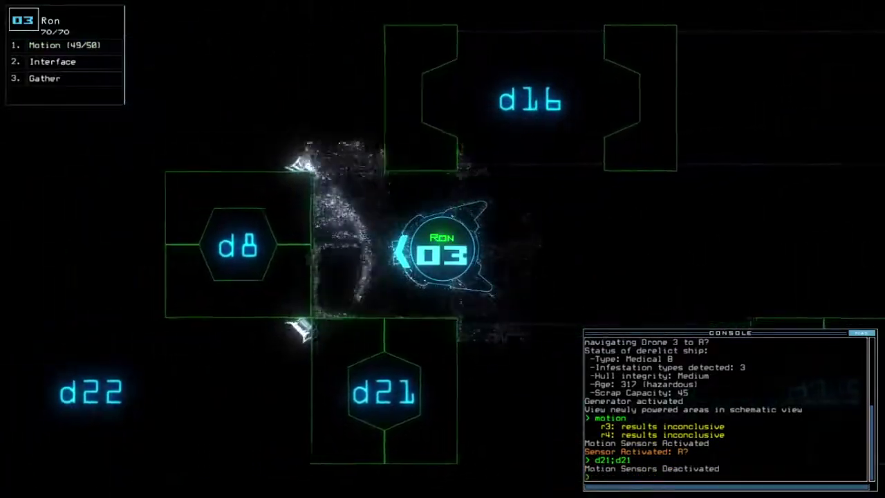
- Open doors d8, d9 and d15 for drone Ron
key(Tab)
key(Tab)
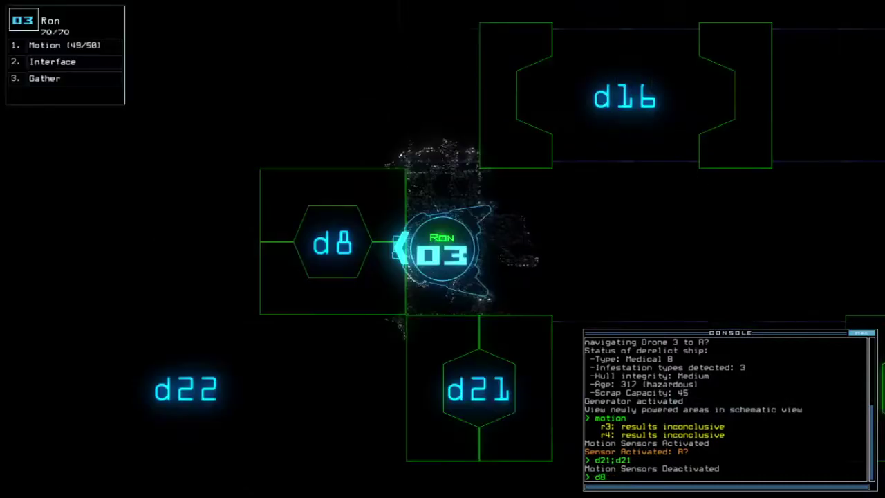
key(Return)
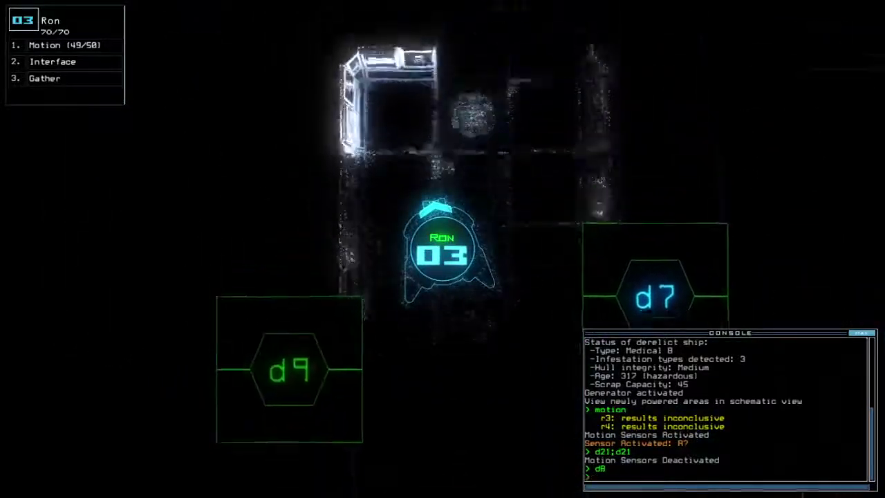
text(d9;d)
key(Return)
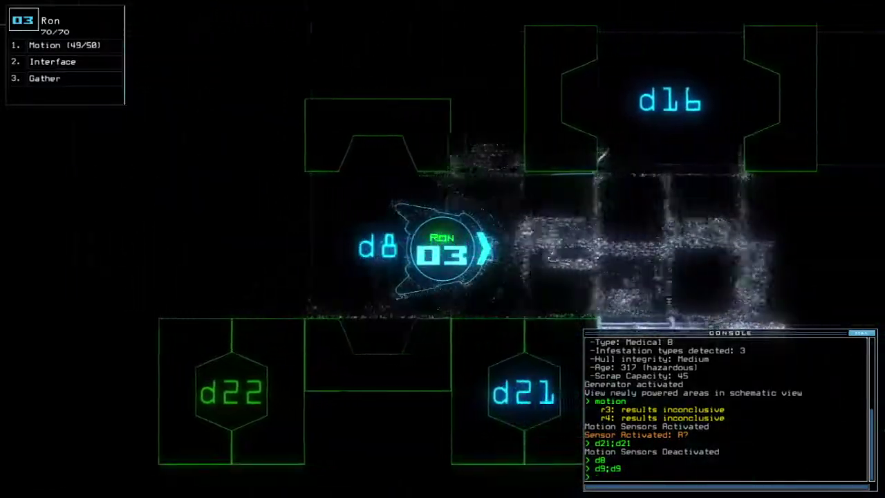
text(d15)
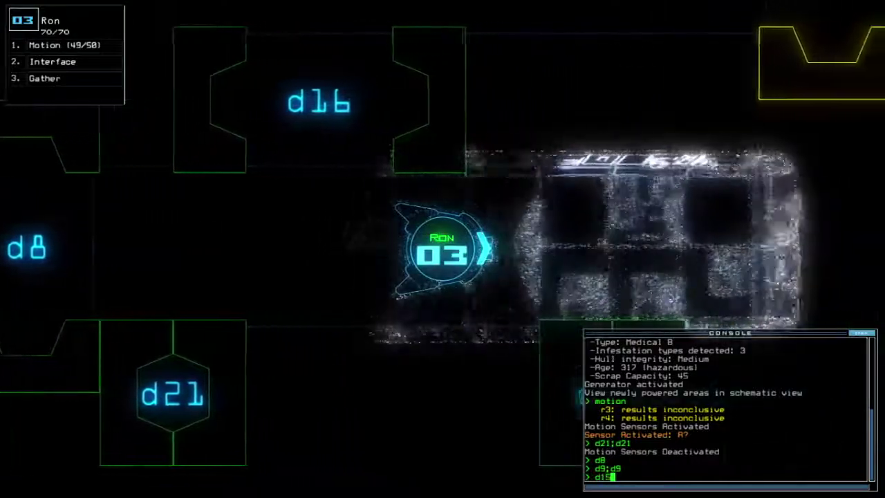
key(Return)
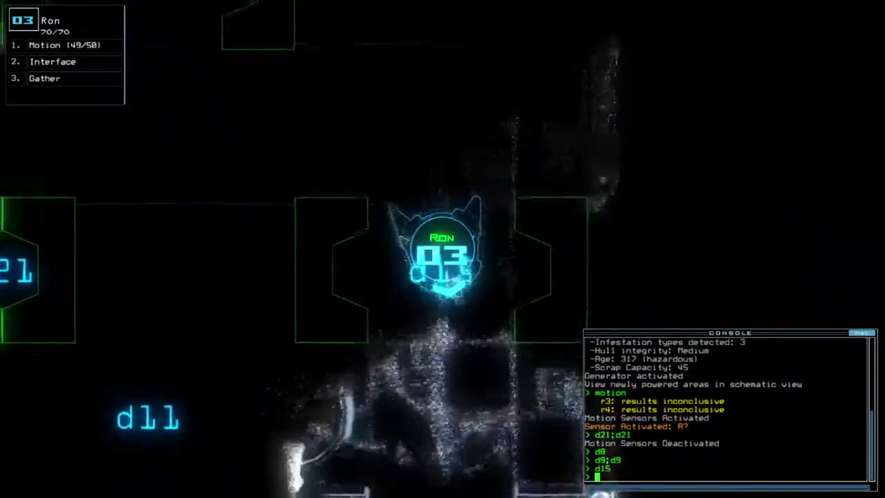
- Close the open doors including d22, then toggle doors d16 and d15
key(Tab)
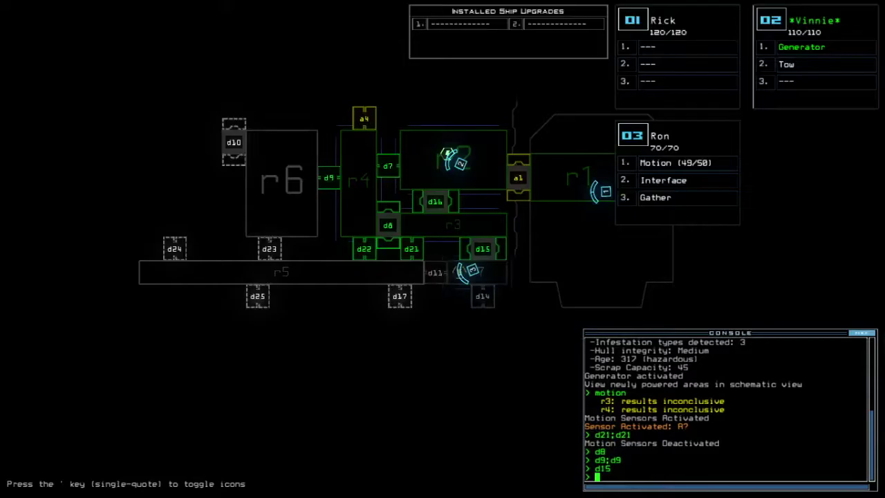
key(Tab)
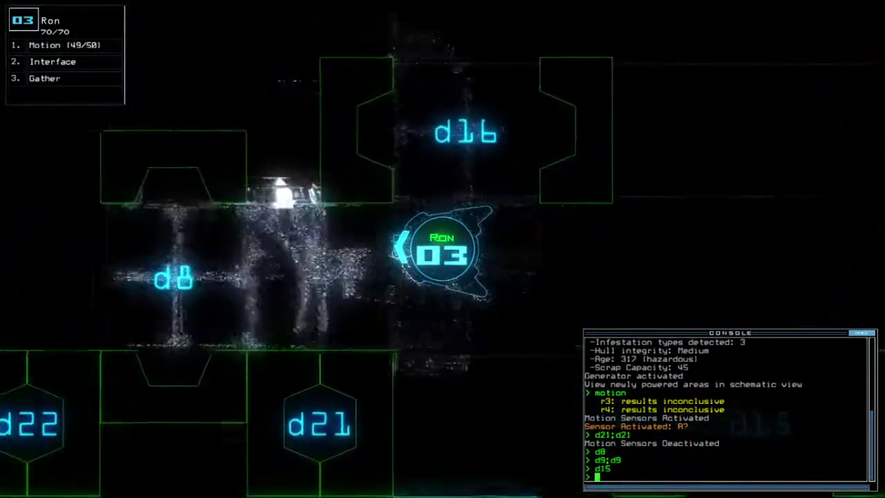
key(Tab)
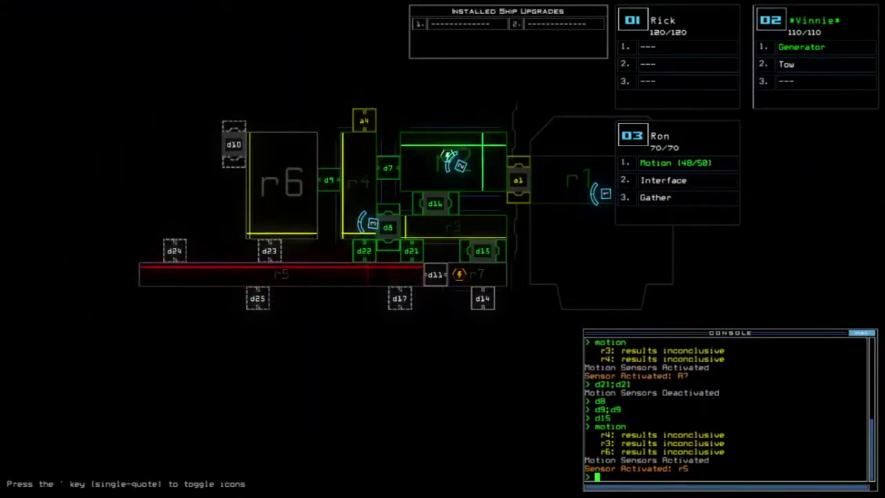
key(Tab)
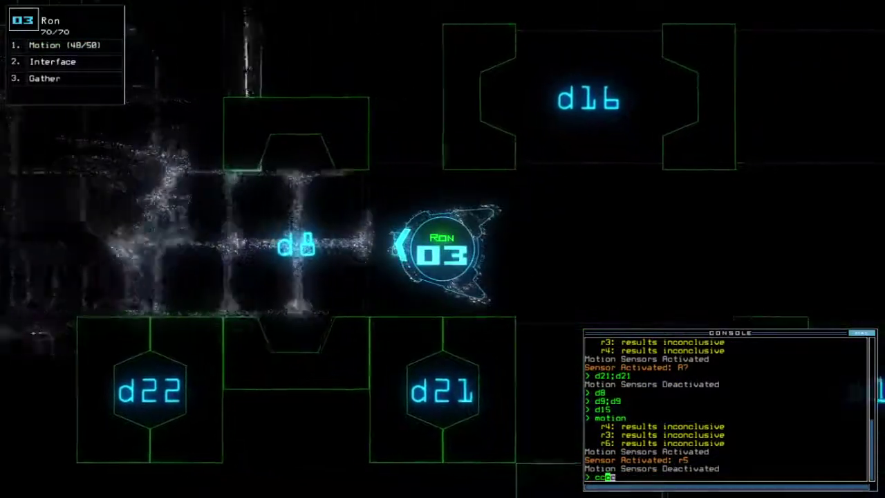
text(cccc)
key(Return)
key(Tab)
text(d22)
key(Return)
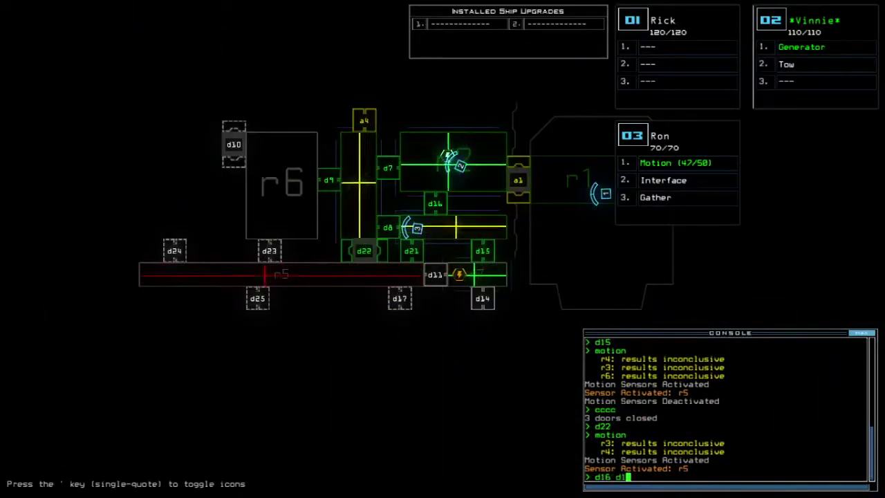
text(5)
key(Return)
- Drive Vinnie through d16 to the generator, activate it, and head back up
key(Tab)
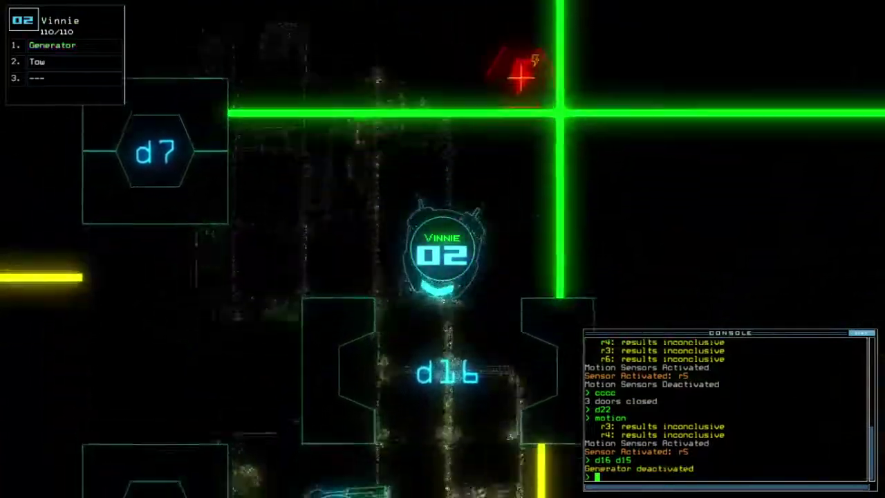
key(Down)
key(2)
key(Right)
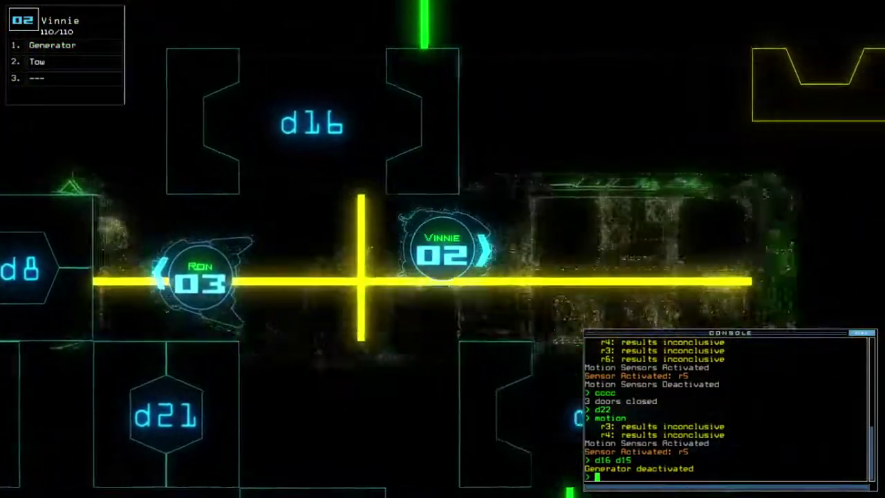
key(Down)
text(ge)
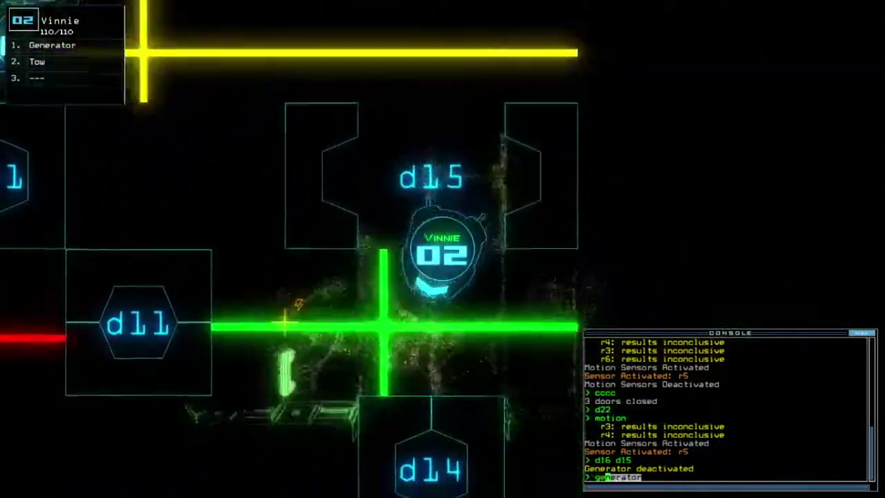
key(Return)
key(Tab)
key(Tab)
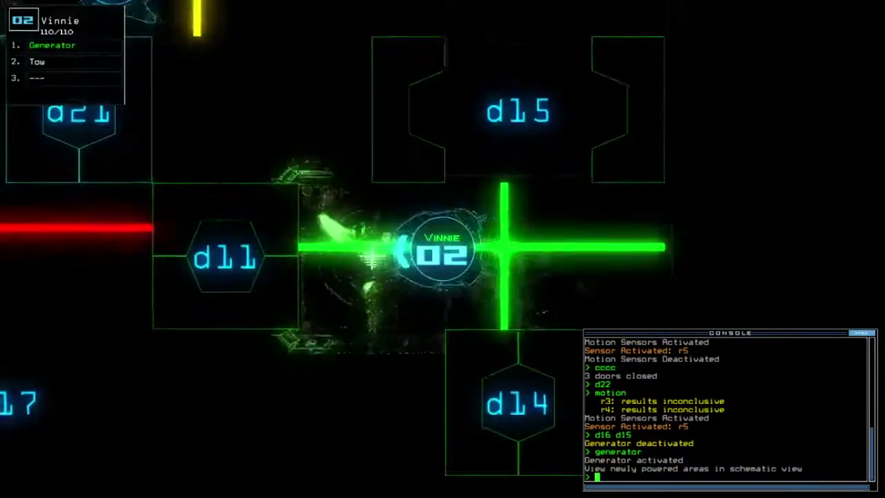
key(Up)
key(Up)
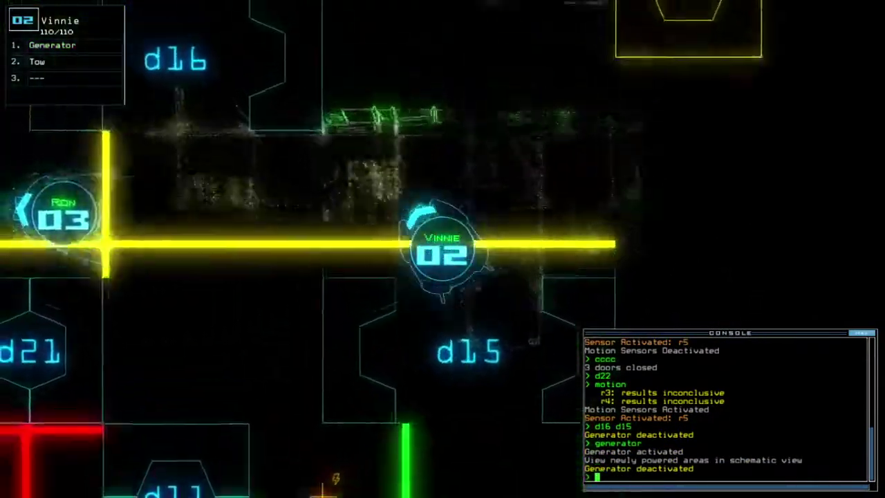
key(Up)
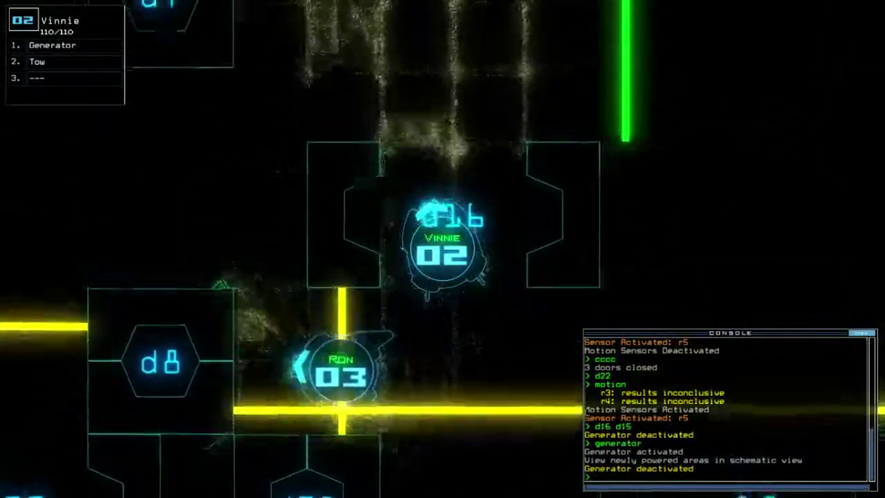
text(generator)
- Power the generator, close the doors near Ron, and open d21 so he passes
key(Return)
key(Tab)
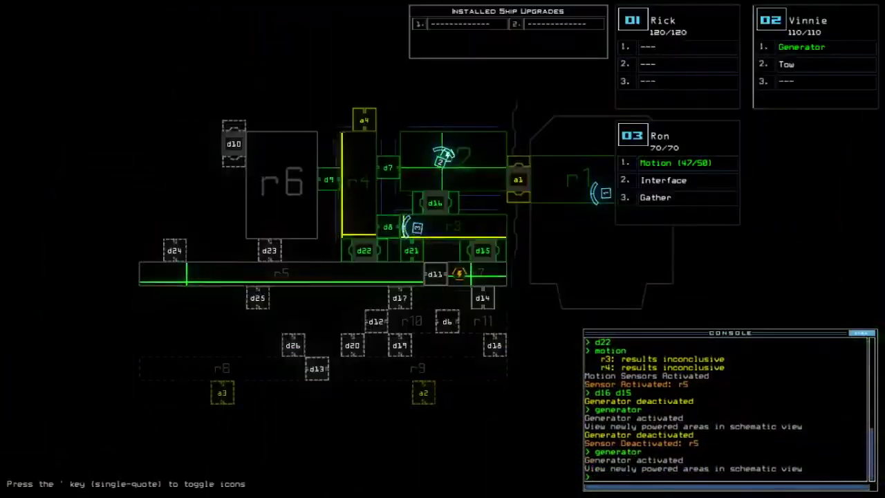
text(2)
key(Return)
key(3)
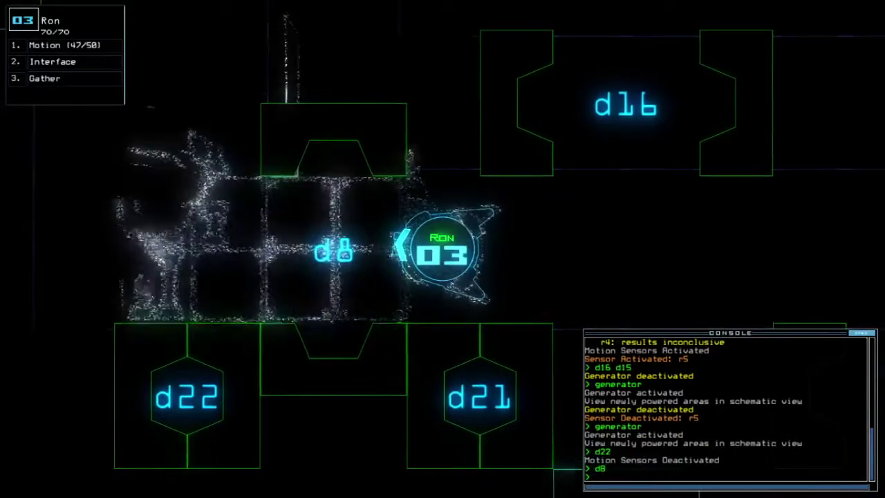
text(cccc)
key(Return)
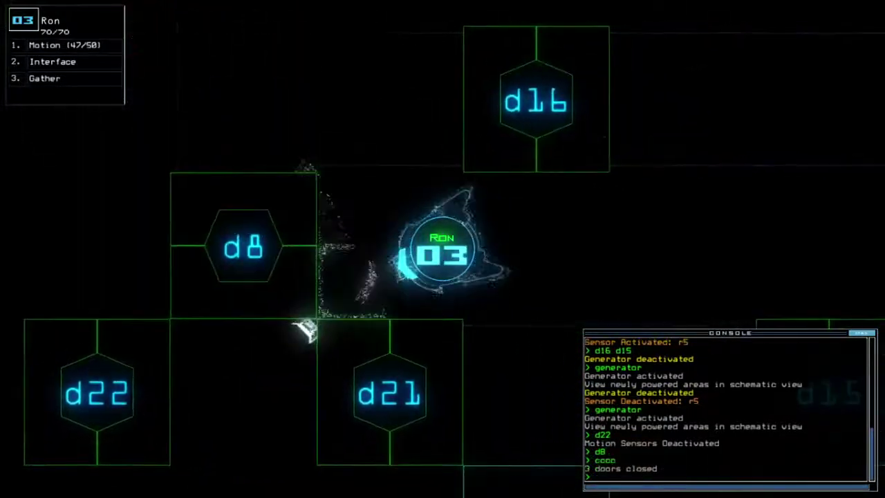
text(1)
key(Return)
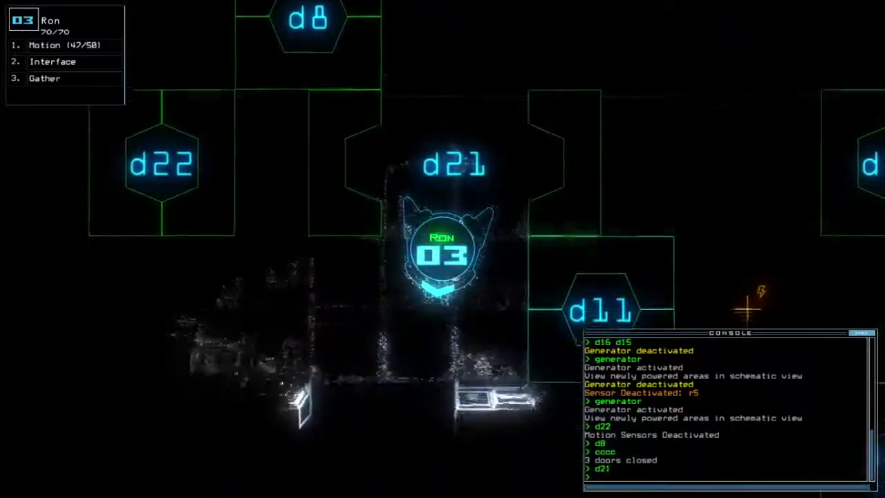
key(Left)
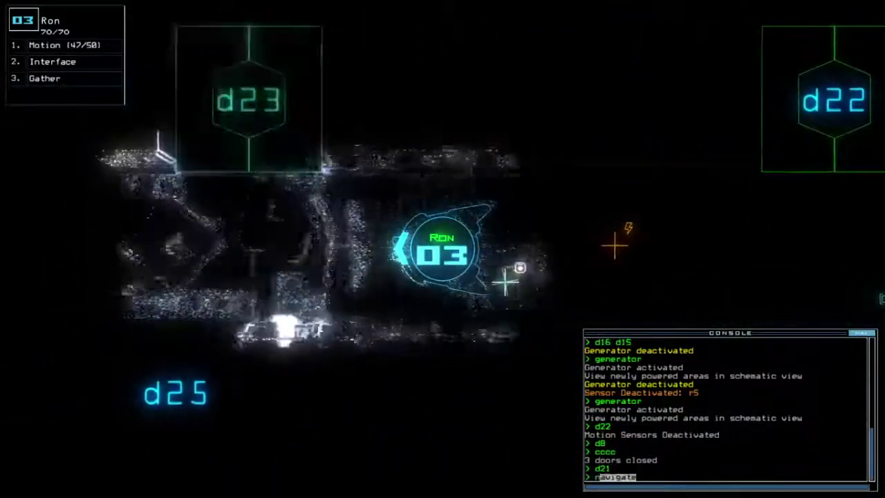
text(2)
- Send Vinnie toward Ron's room by opening d16, and gather scrap with Ron
key(Return)
key(Tab)
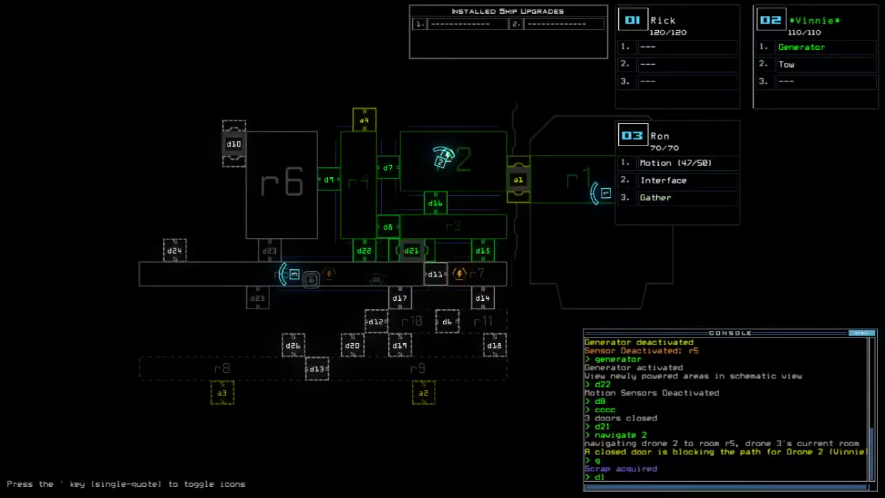
text(6)
key(Return)
key(Tab)
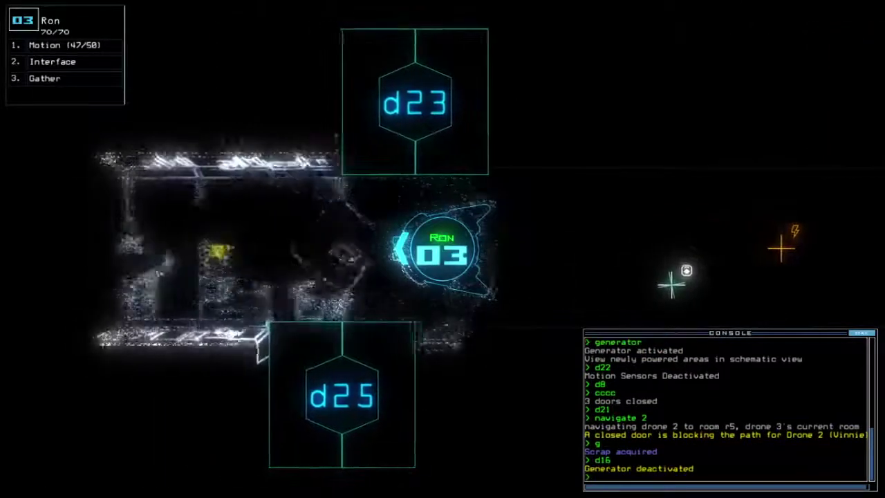
text(g)
key(Return)
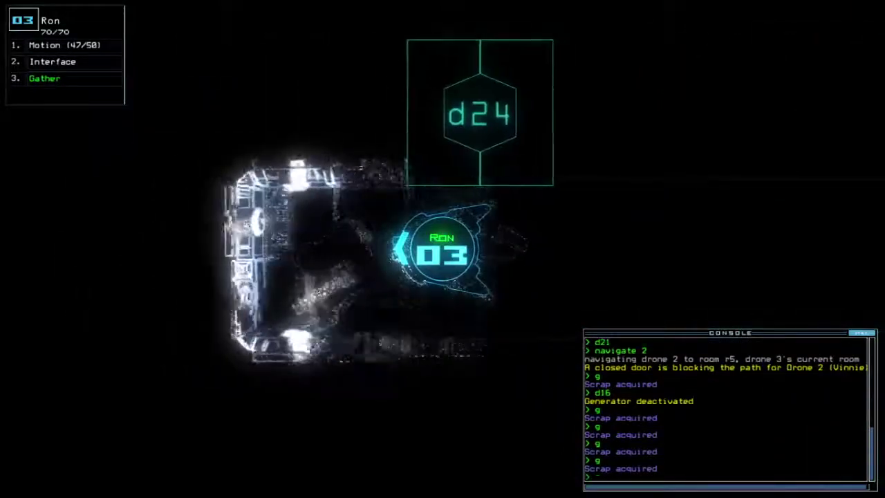
text(tow 2)
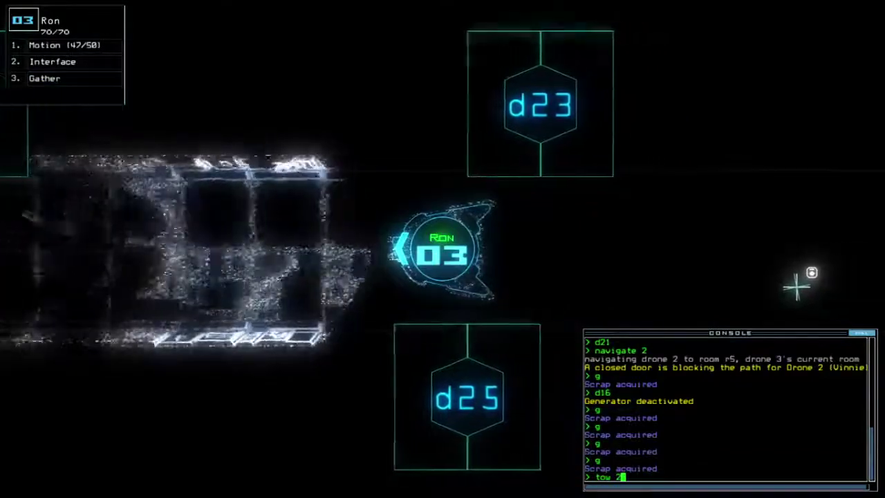
- Have Vinnie tow the Quarantine Bypass back toward r1 and check mission time
key(Return)
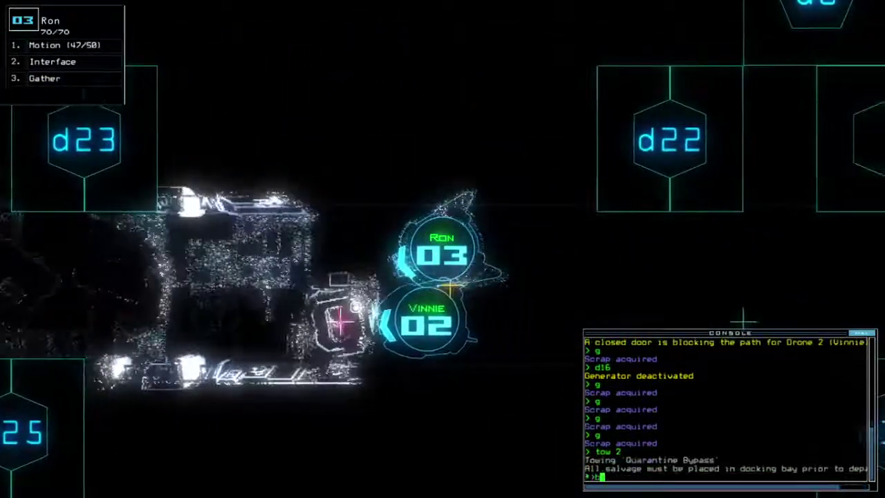
text(back 2)
key(Return)
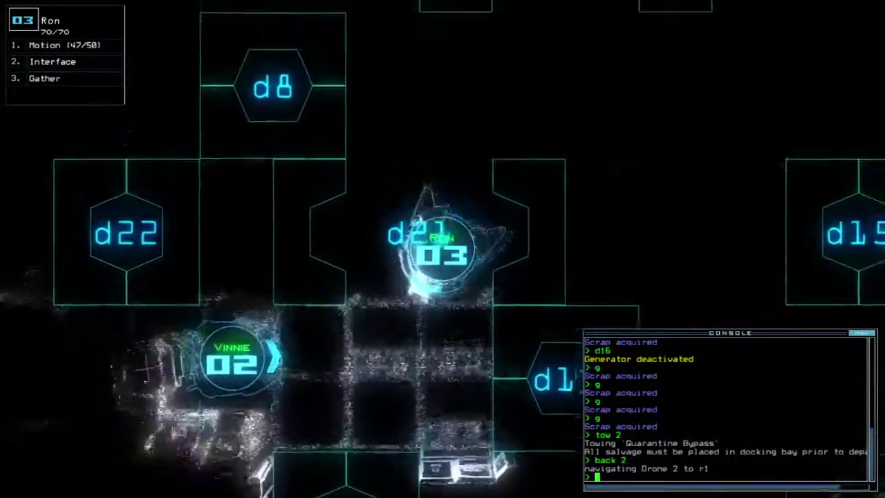
key(2)
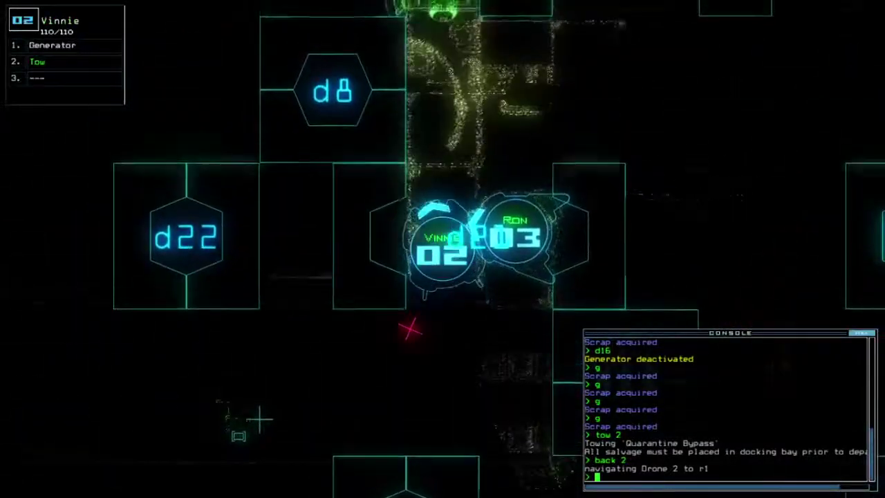
key(Tab)
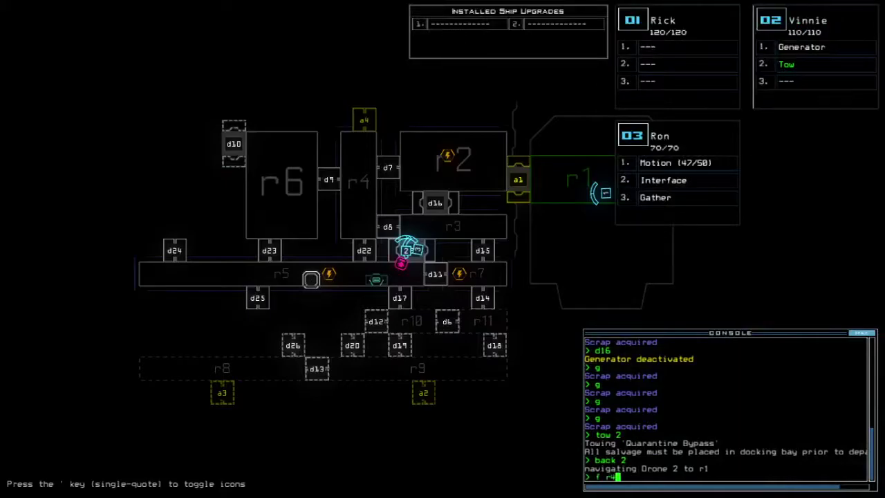
key(Return)
key(Tab)
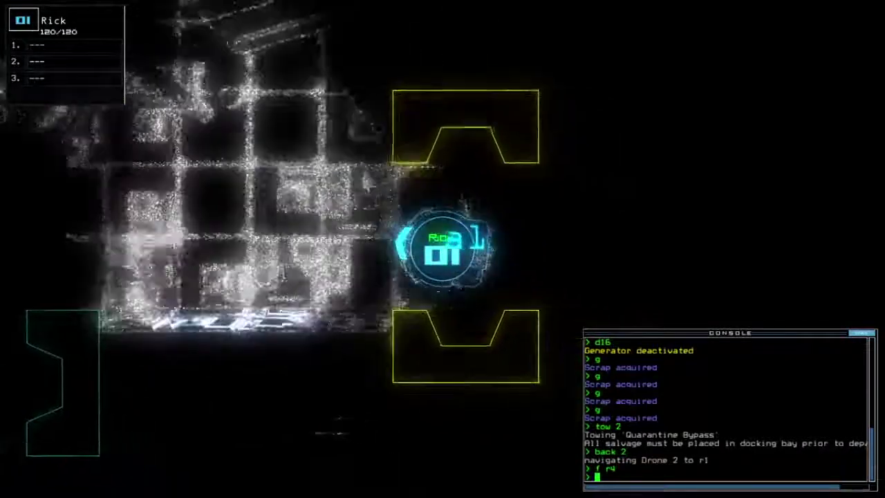
key(Tab)
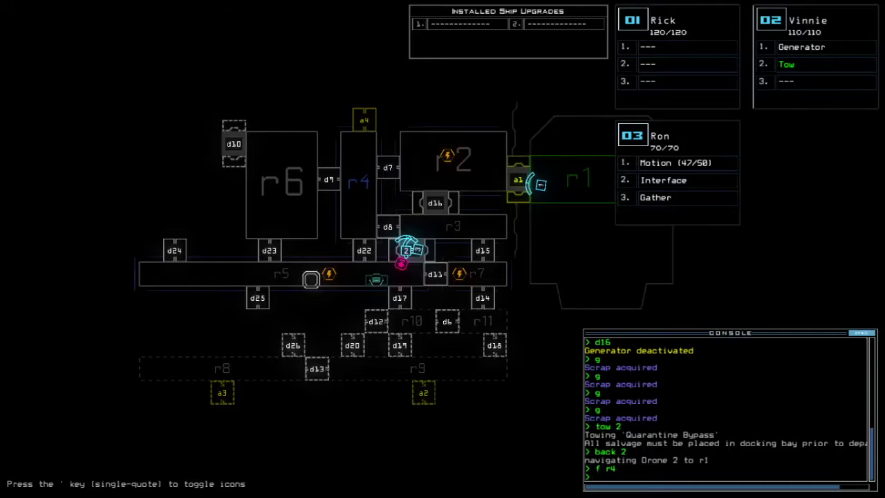
text(te)
key(Return)
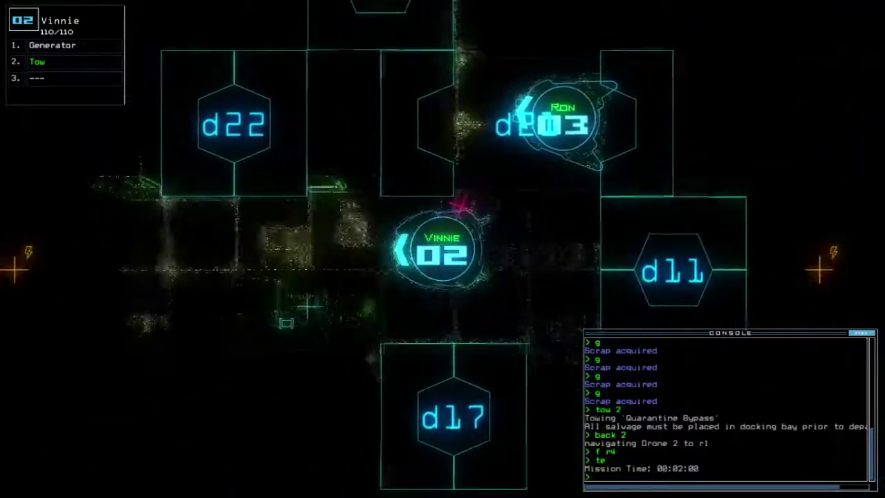
text(g)
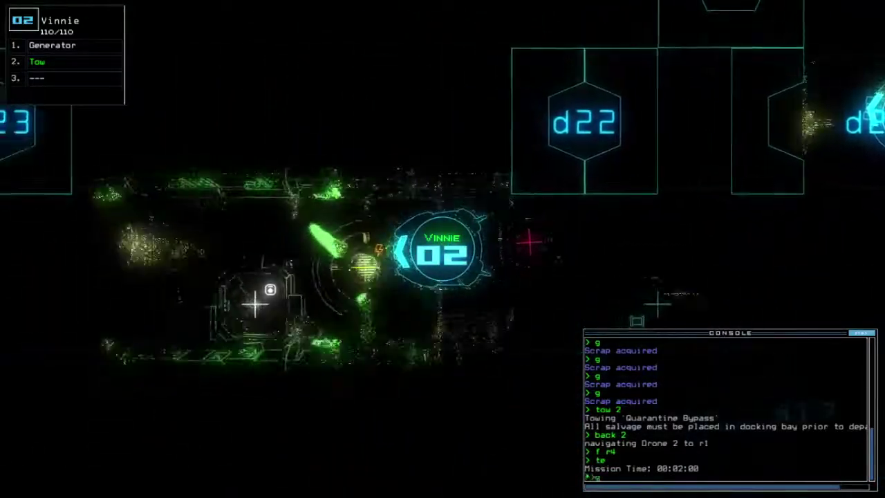
- Run shipscan and a motion scan, and review the results on the map
key(Return)
text(3)
text(ru)
key(Return)
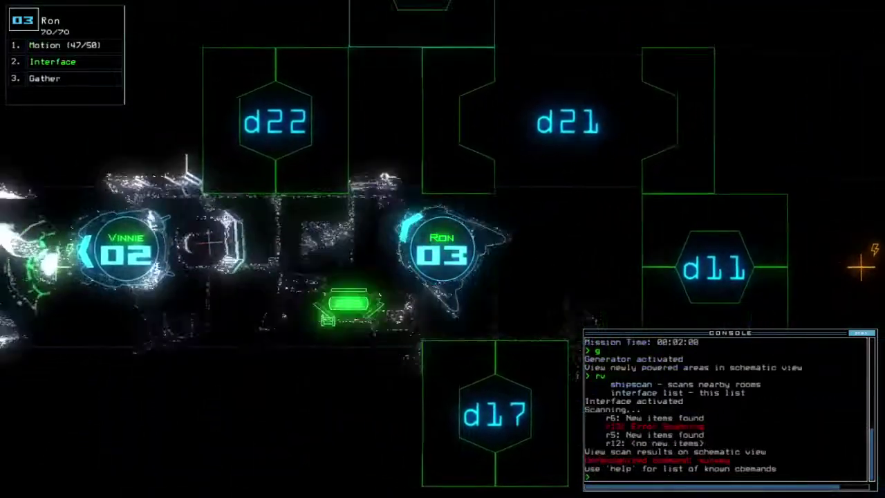
key(Tab)
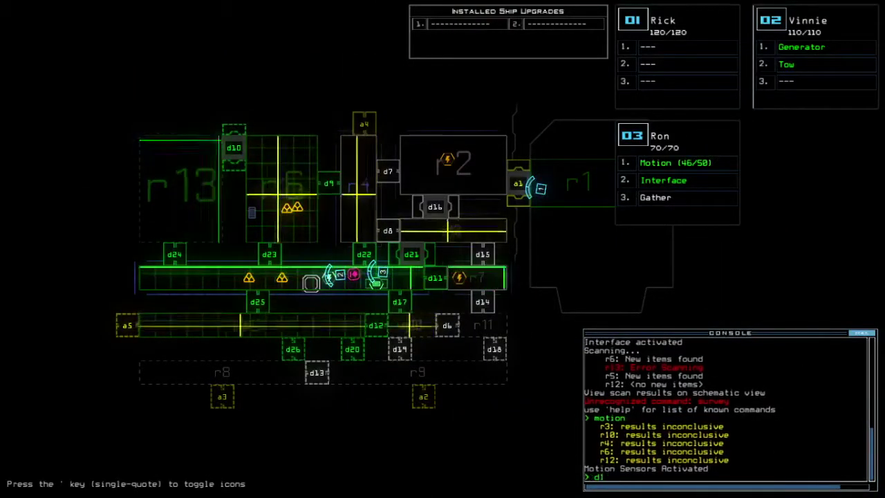
key(Tab)
key(2)
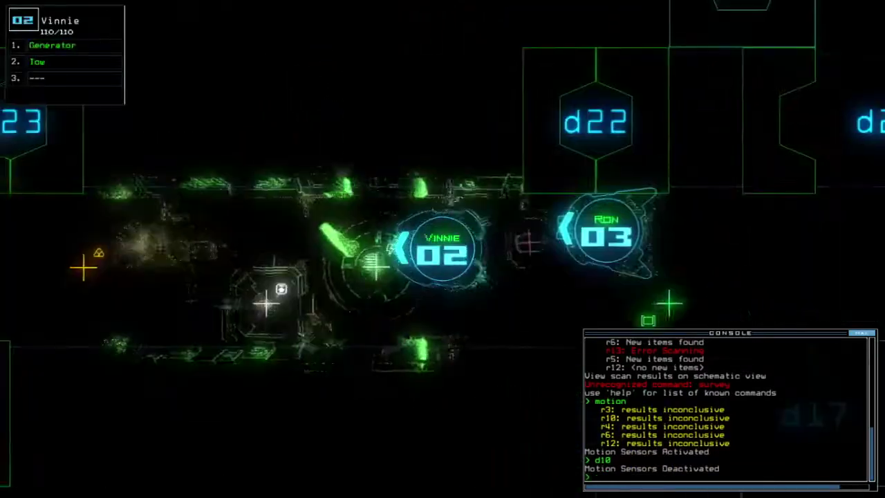
key(3)
- Drive Ron left past Vinnie and gather two more scrap pieces
key(Left)
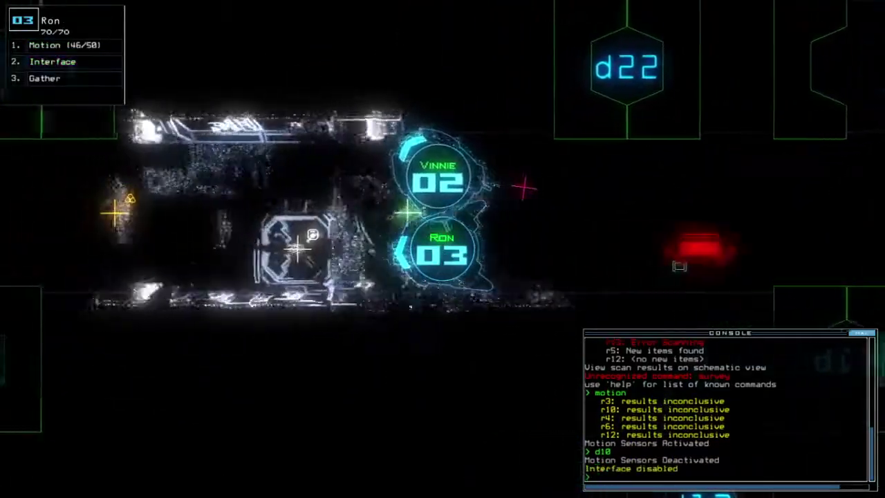
text(g)
key(Return)
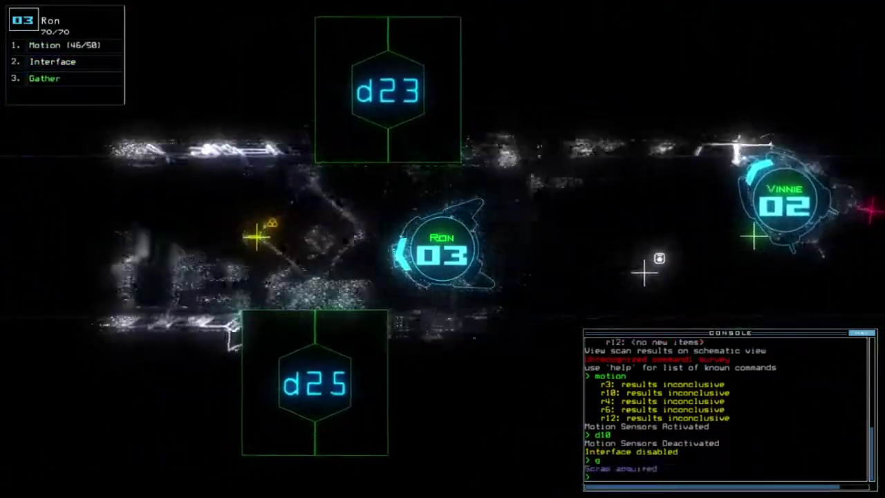
text(g)
key(Return)
key(Tab)
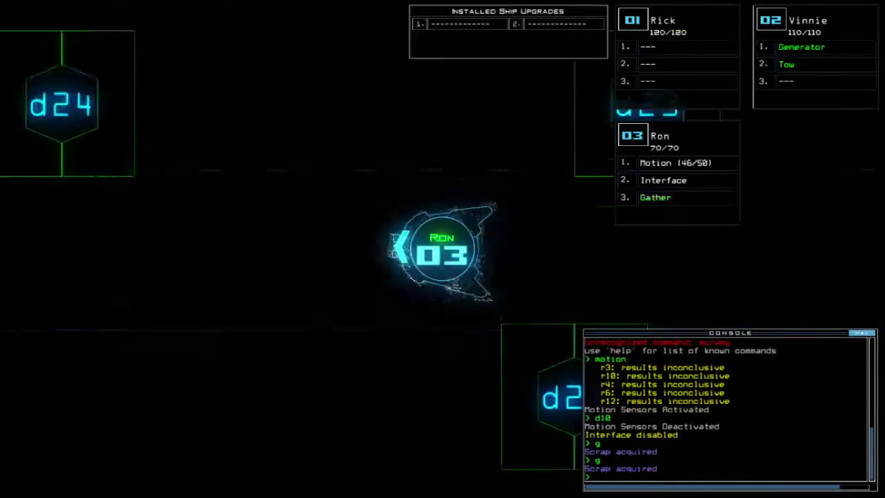
key(Tab)
text(d24)
- Open door d24 and drive Ron north through it to face door d10
key(Return)
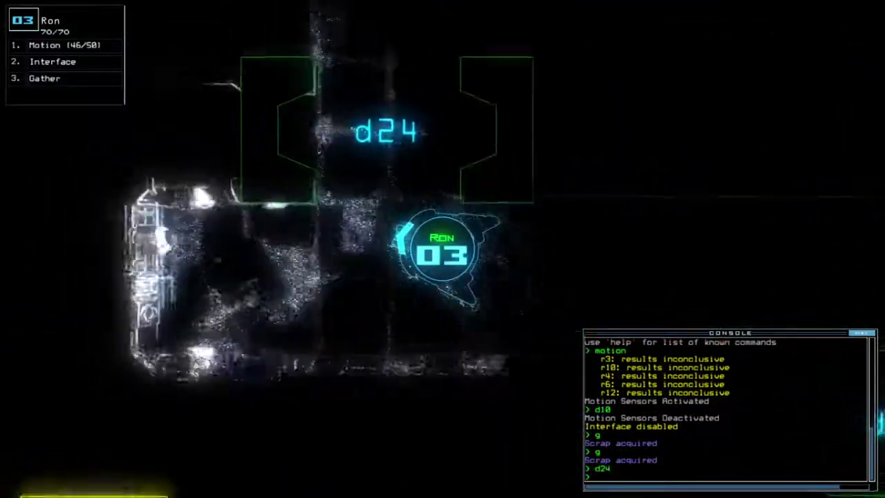
key(Up)
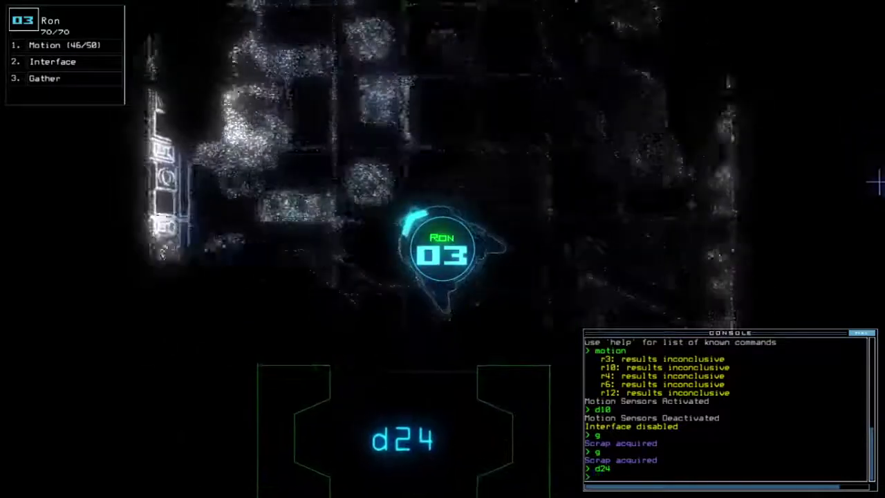
key(Up)
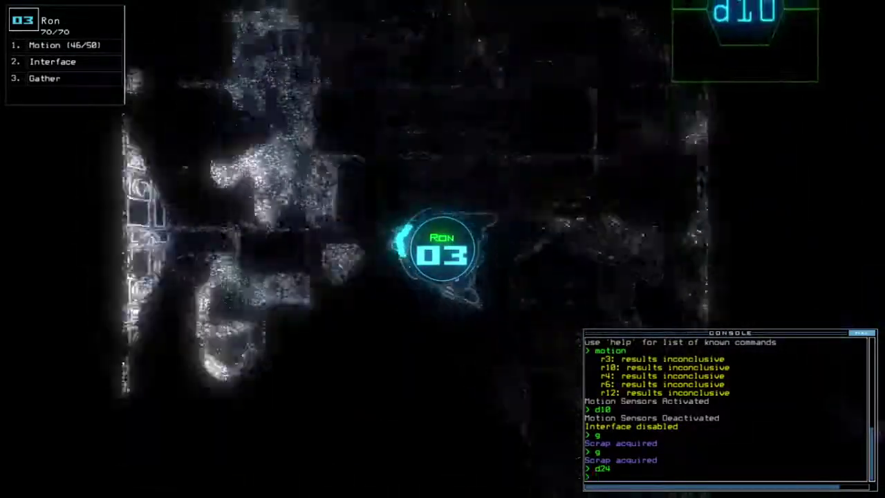
key(Up)
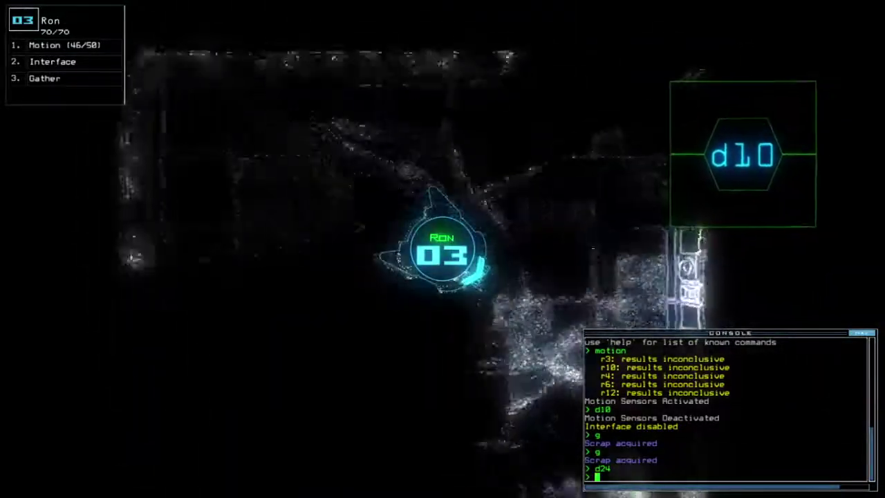
key(Right)
- Gather the scrap near Ron and open door d23, checking the ship map
key(Tab)
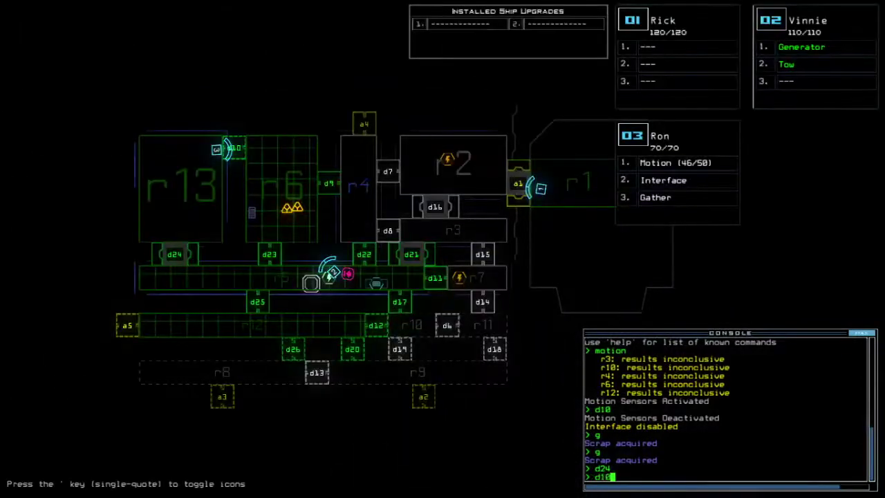
key(Tab)
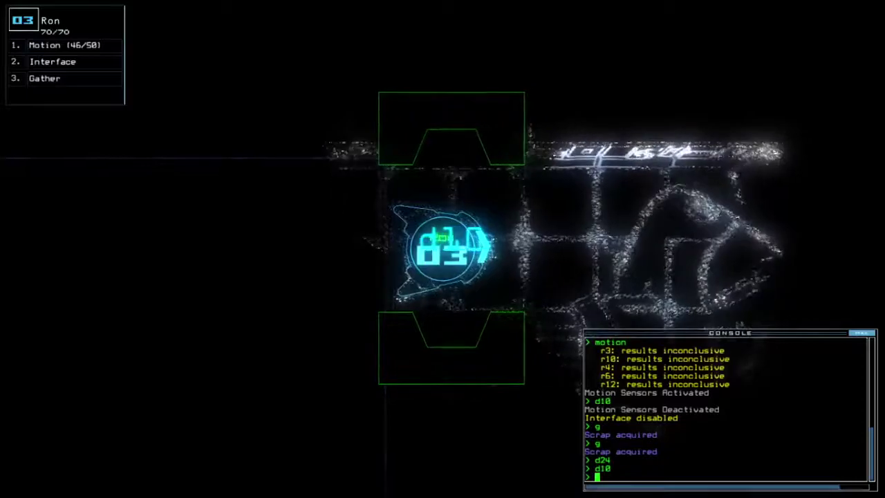
key(Tab)
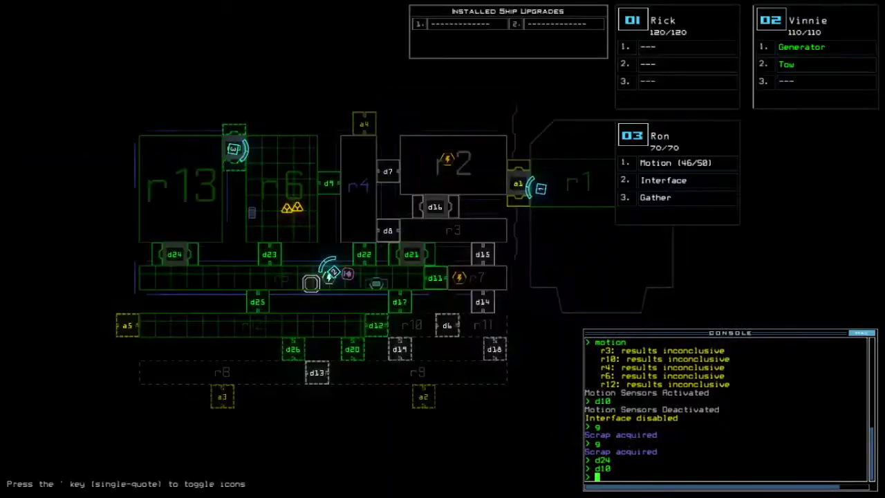
key(Tab)
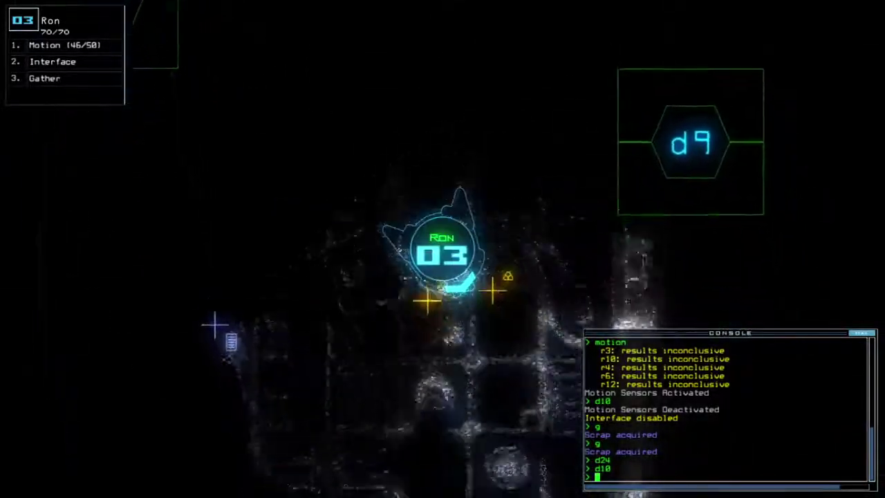
text(g)
key(Return)
text(d23)
key(Return)
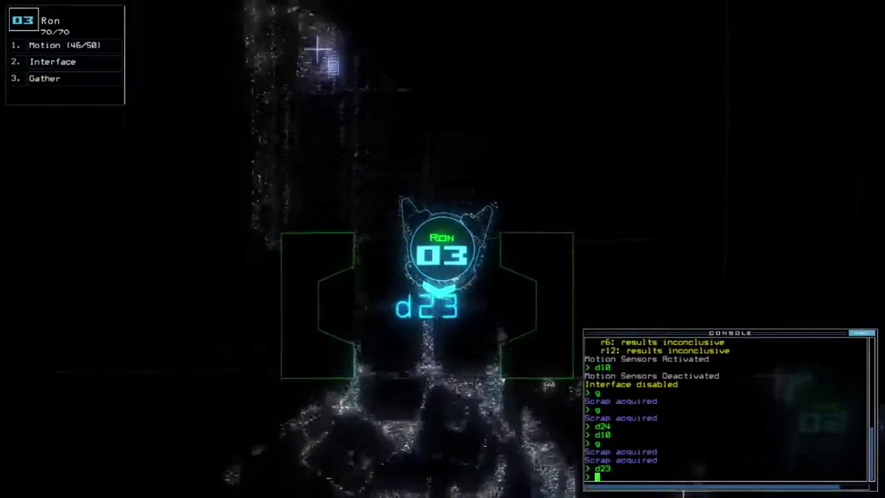
key(Tab)
text(cccc)
key(Return)
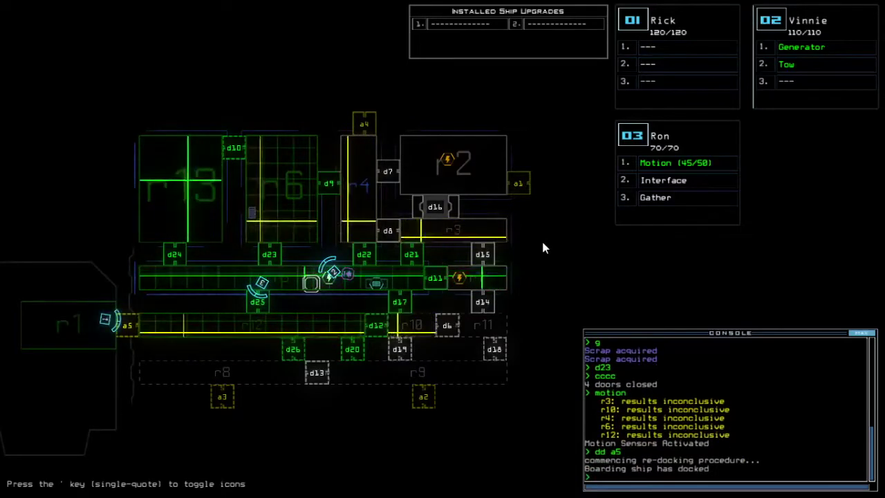
text(arr)
- Toggle shuttle-room doors with arr and ra, redock at a1, and enter 'f r12'
key(Return)
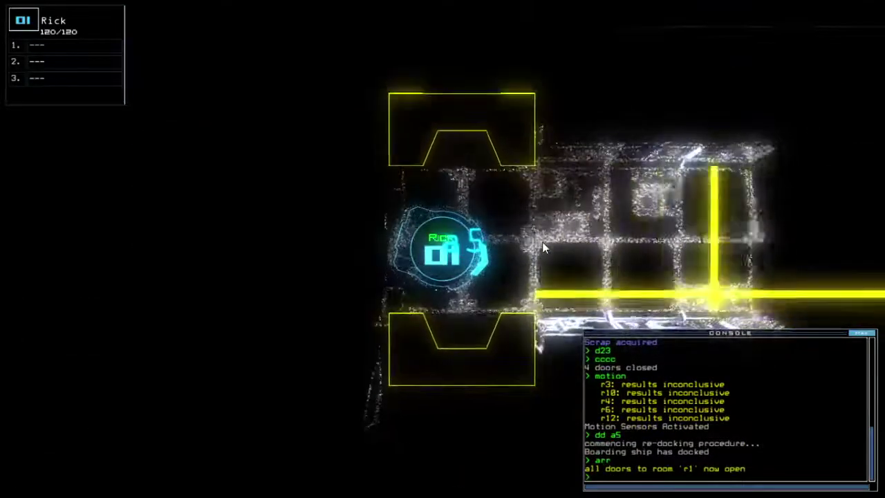
text(ra)
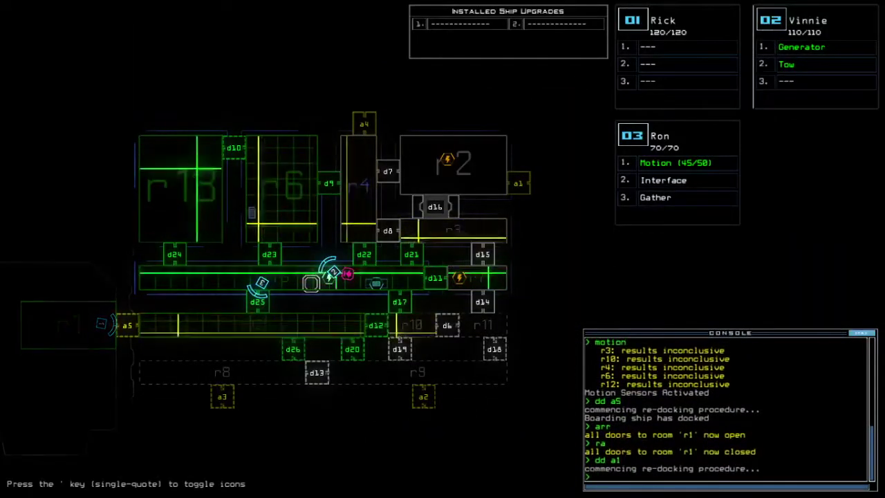
text(r12)
key(Return)
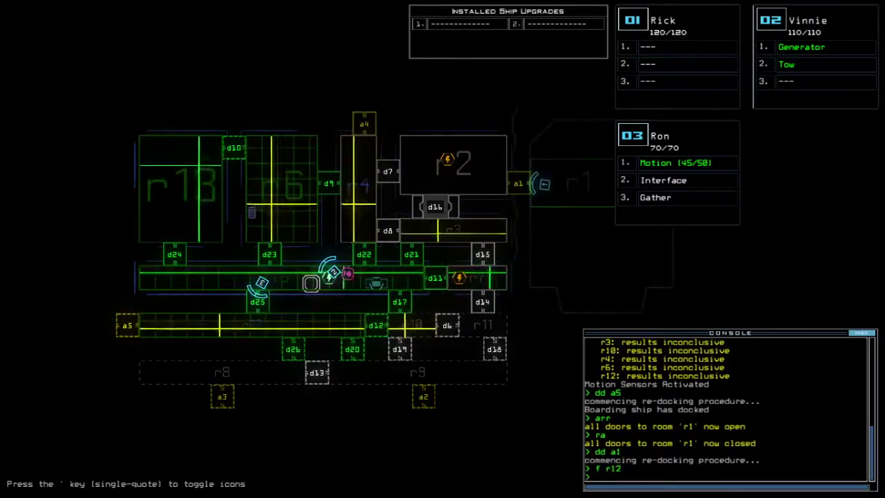
- Drive Ron right to door d11, open it, and send Vinnie to room r7
key(Tab)
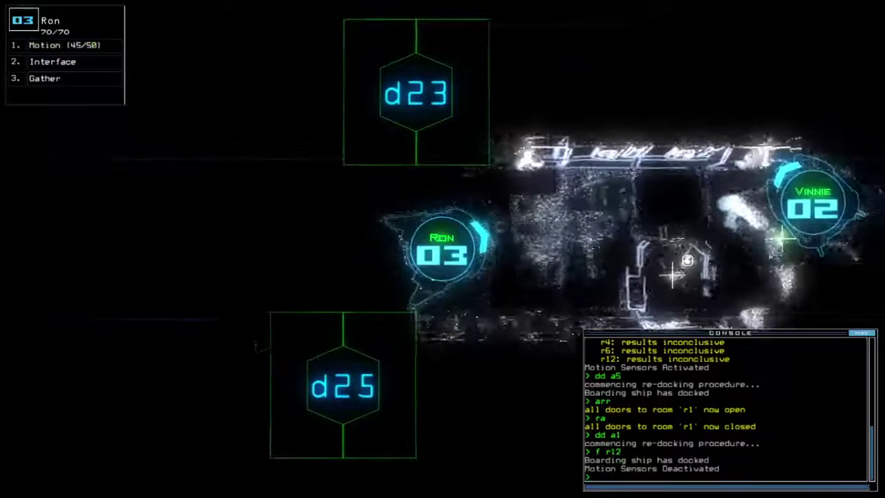
key(Right)
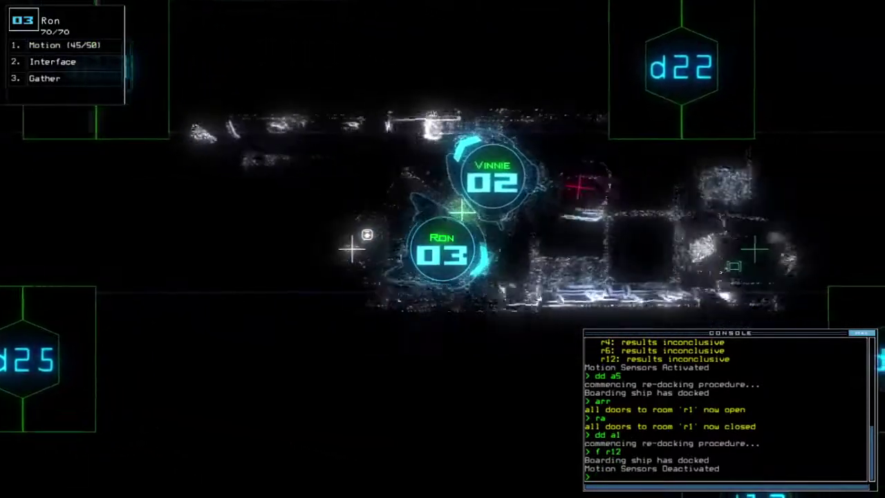
key(Right)
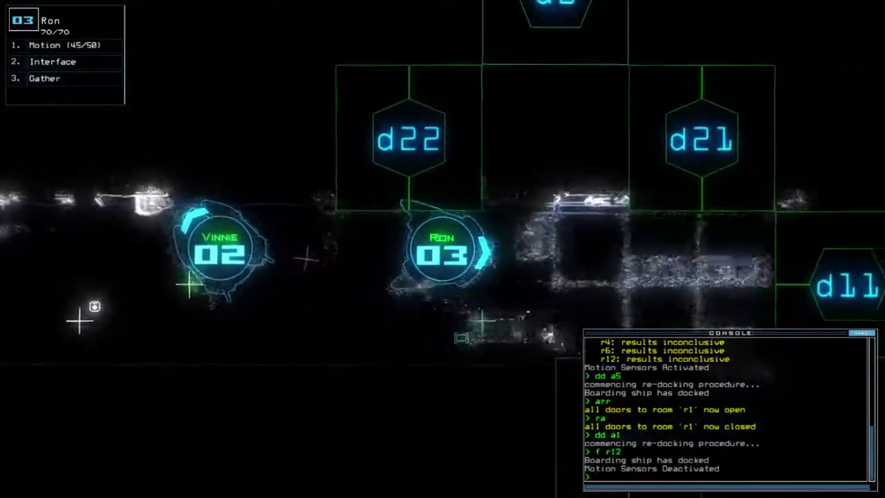
text(d11)
key(Return)
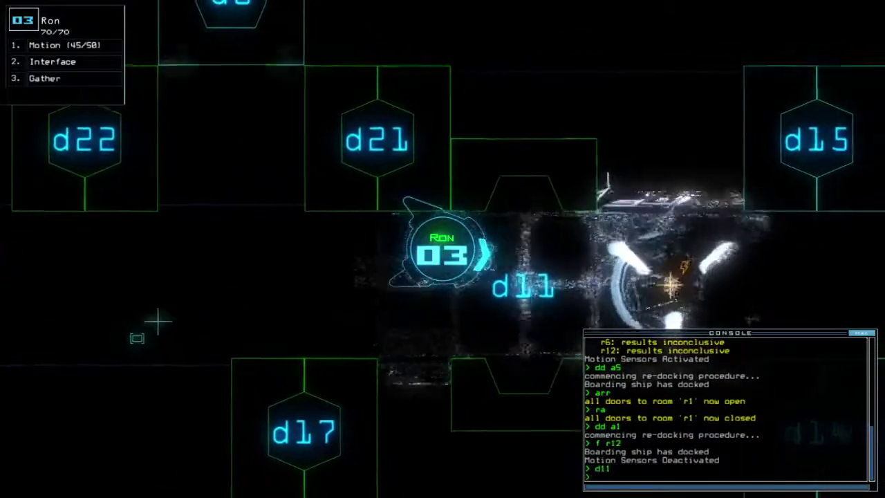
text(navigate 2)
key(Return)
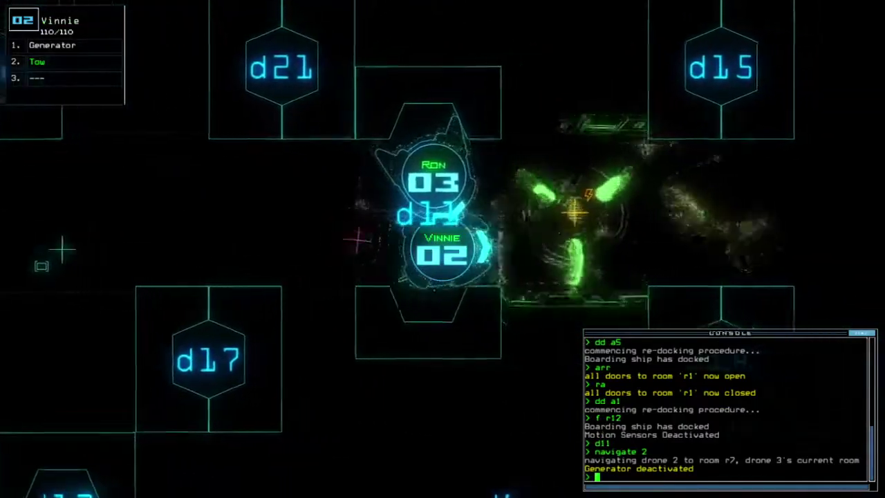
text(g)
- Switch the generator back on, run a motion scan, and open door d14
key(Return)
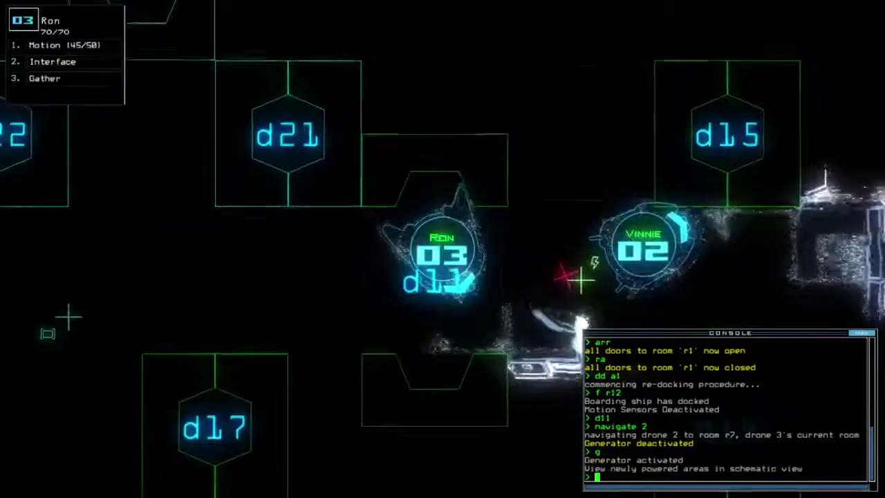
key(Tab)
key(Tab)
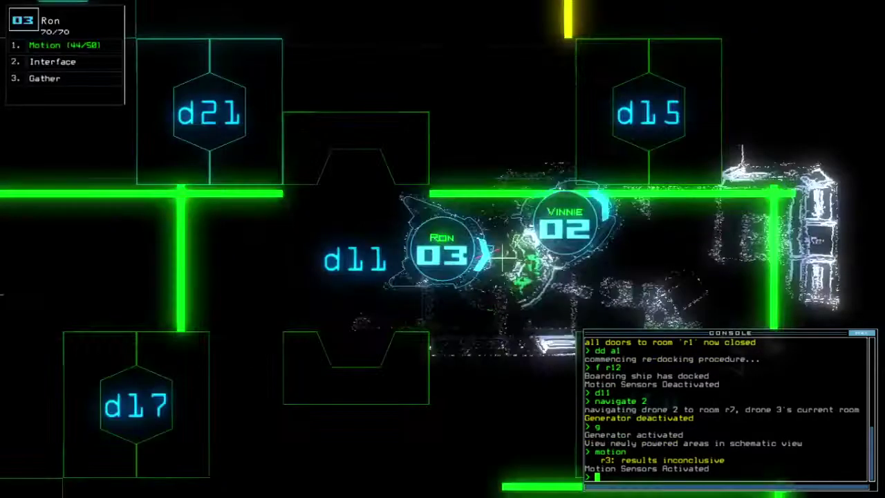
text(d14)
key(Return)
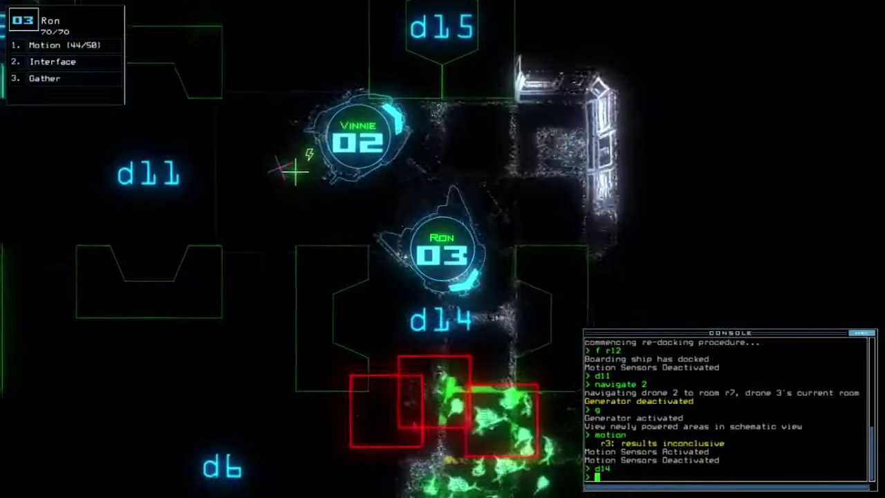
key(Tab)
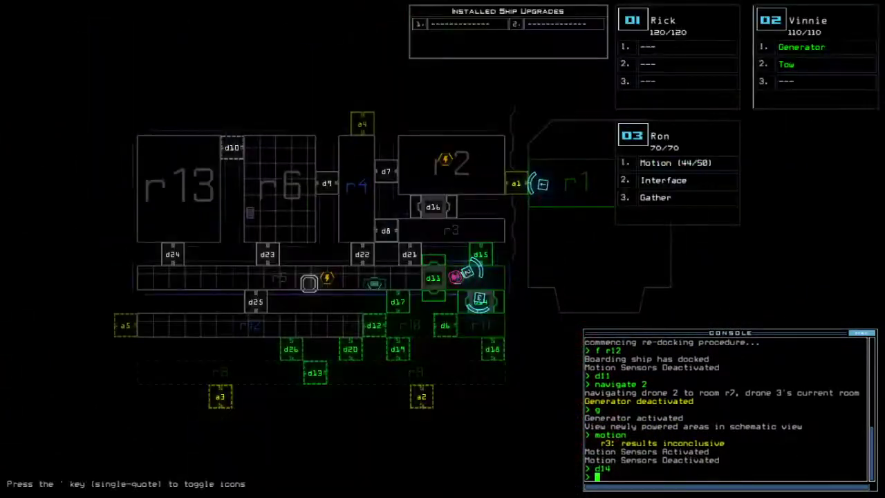
key(Tab)
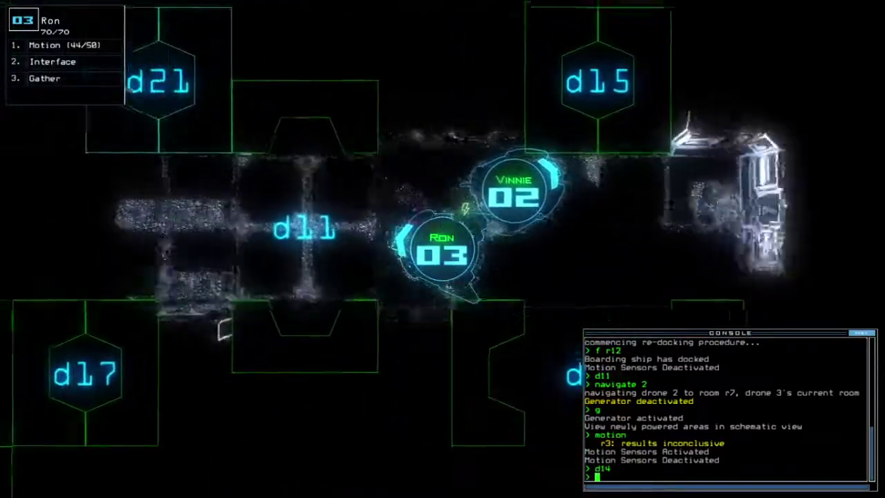
text(d17)
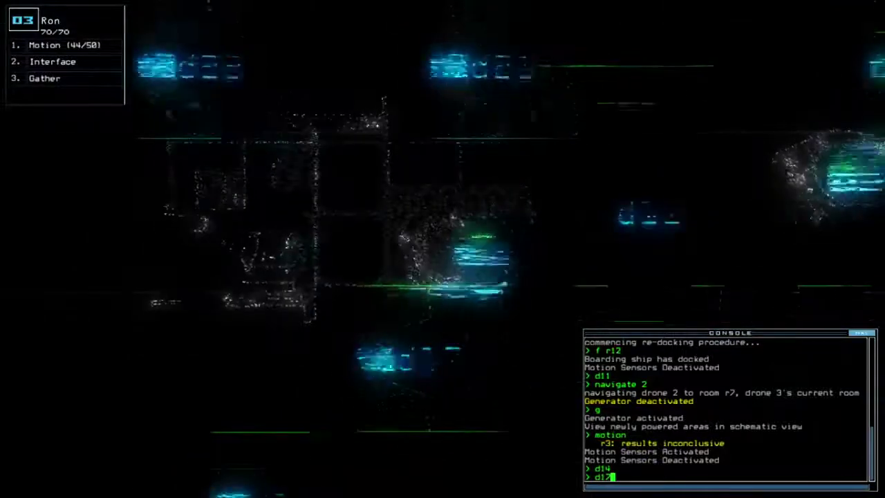
- Open door d17, drive Ron south then east, and open door d6
key(Tab)
key(Tab)
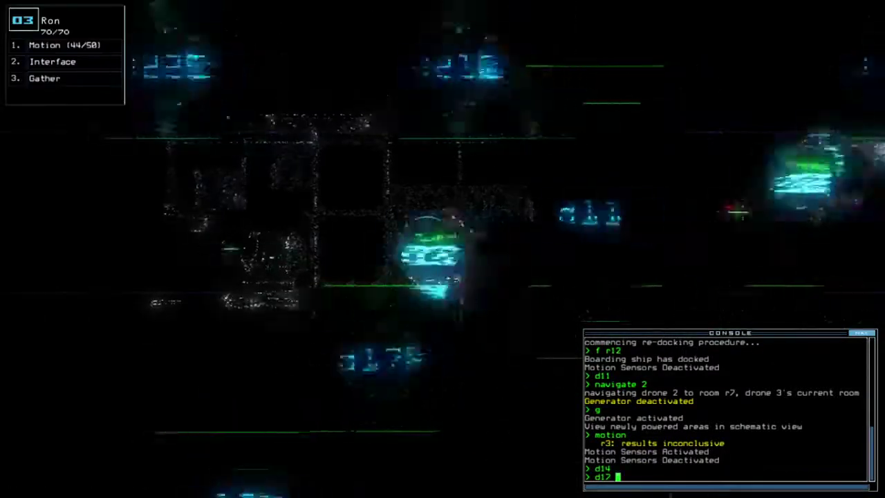
key(Return)
key(Down)
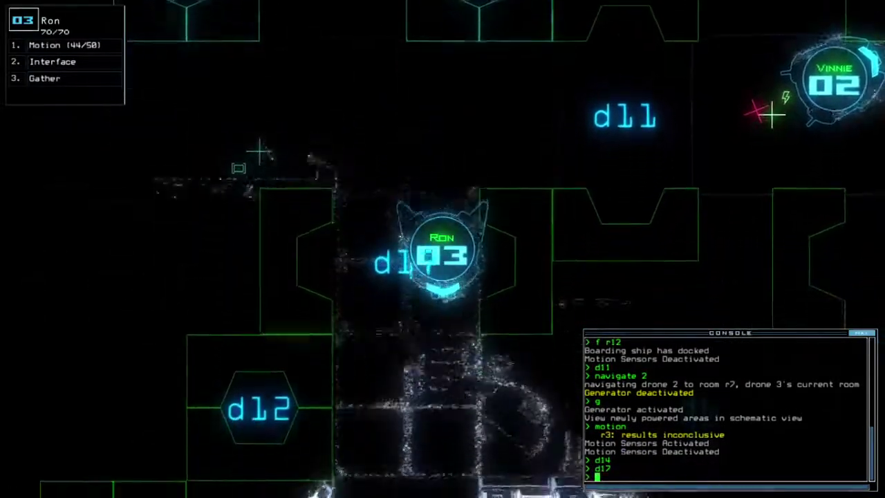
key(Right)
text(d6)
key(Return)
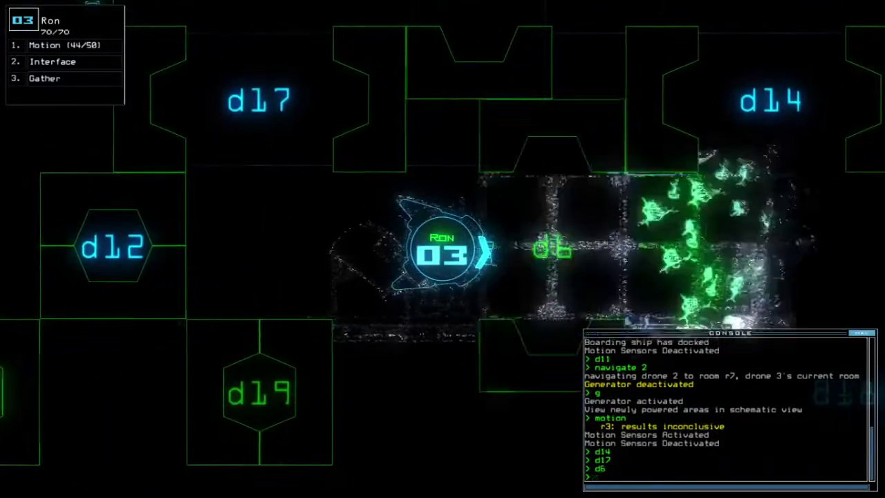
- Drive Ron west out of d6 and north to d17, closing the doors around the drones
key(Left)
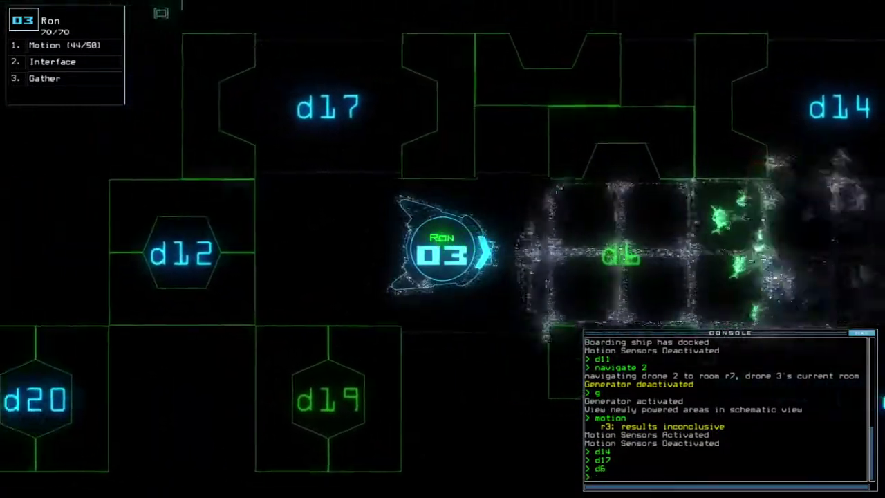
key(Up)
text(cccc)
key(Return)
key(Tab)
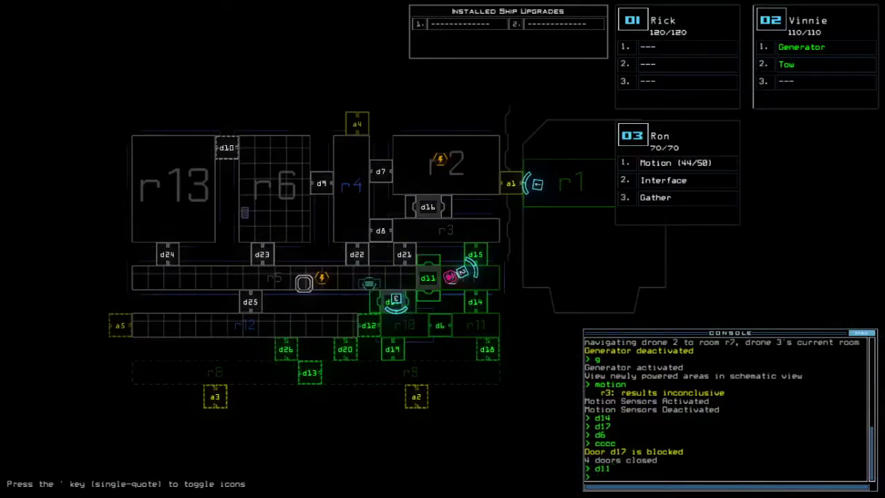
key(Tab)
key(Left)
- Send Vinnie to door d11 and reactivate the generator
key(Tab)
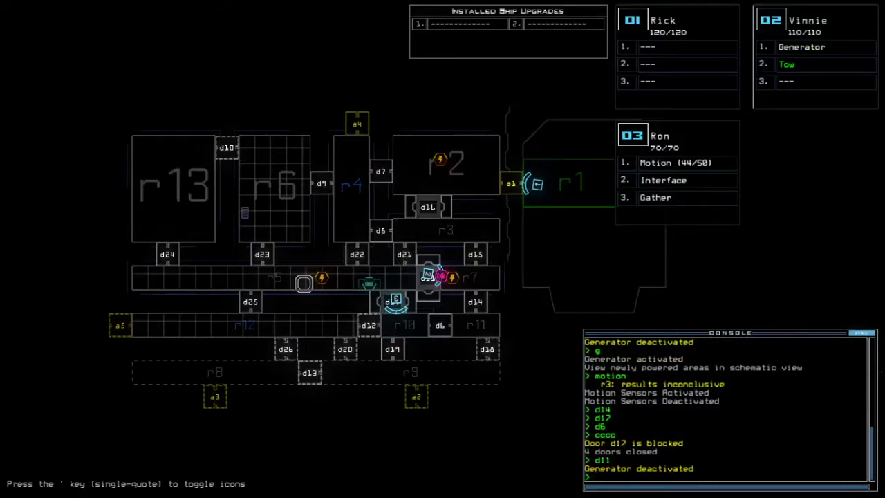
key(Tab)
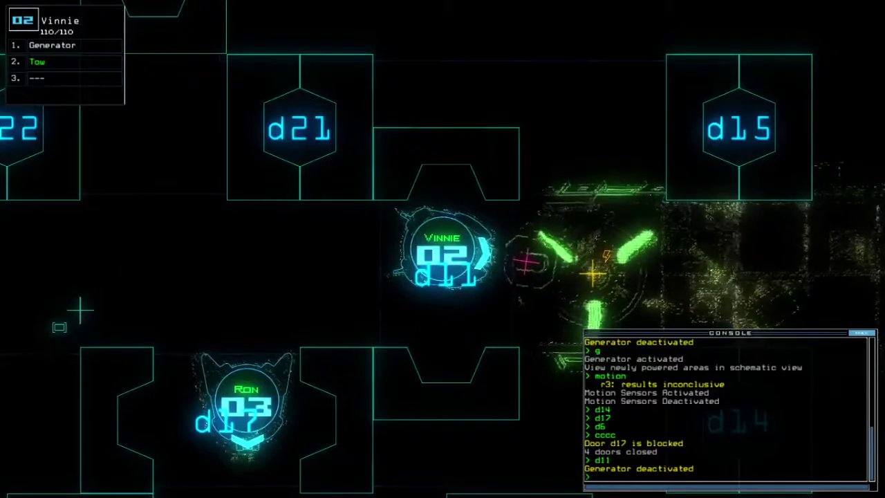
key(Return)
text(g)
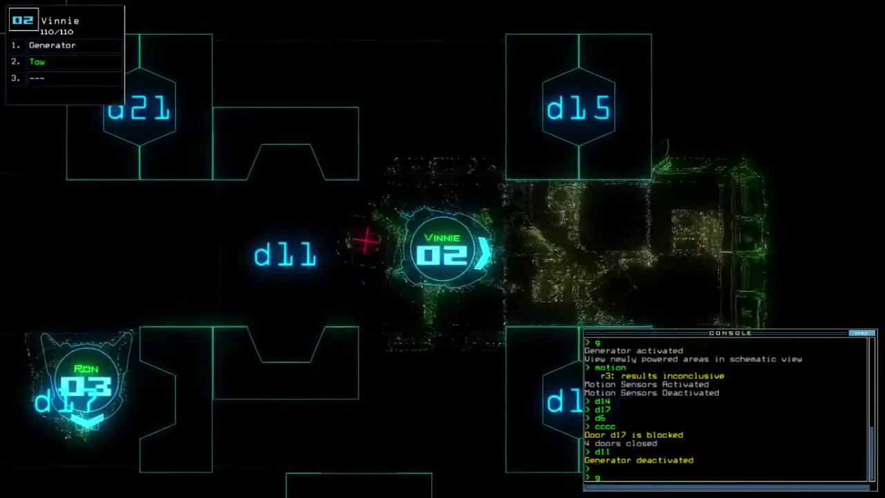
text(3)
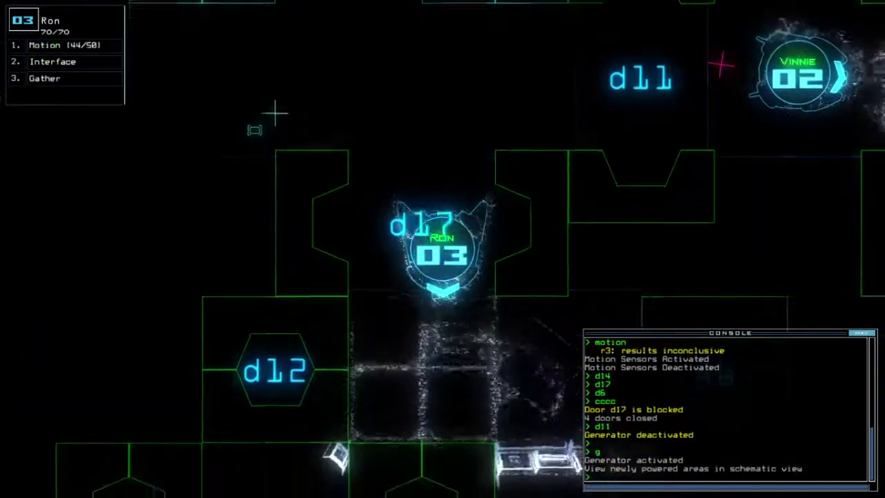
key(Tab)
key(Tab)
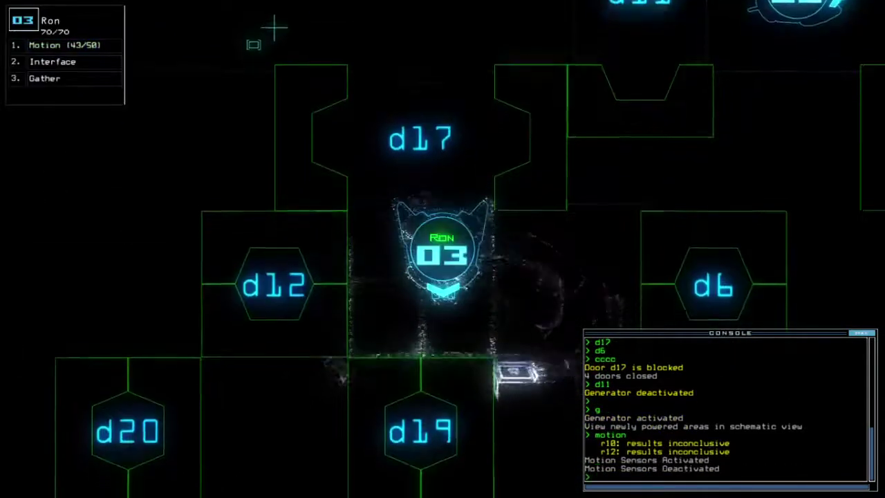
text(d19)
- Open door d19 for Ron and gather the four scrap pieces inside
key(Return)
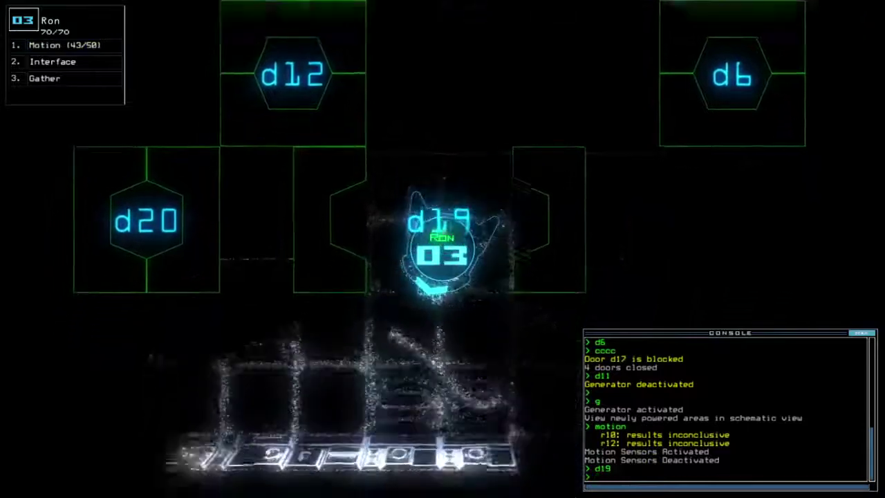
text(g)
key(Return)
text(g)
key(Return)
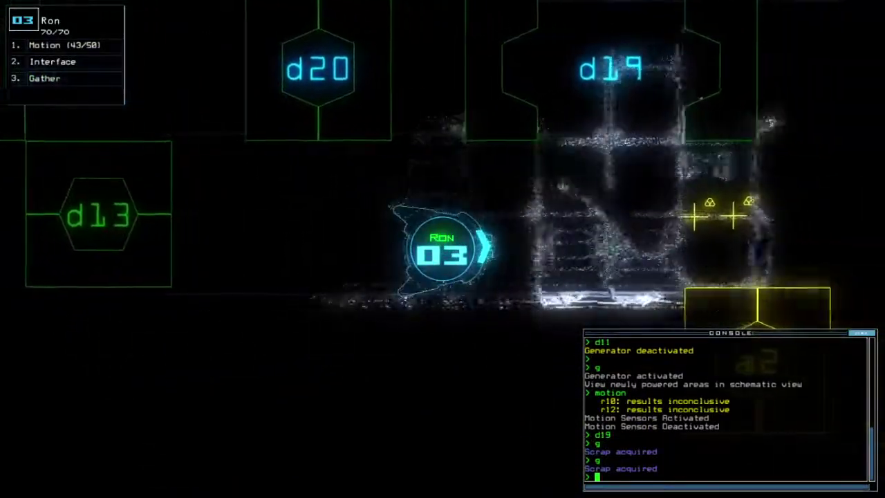
text(g)
key(Return)
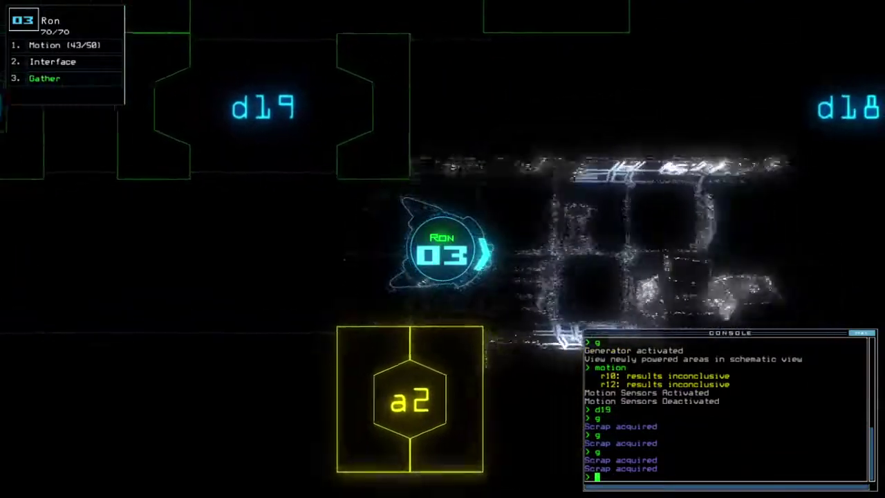
text(i)
- Run Ron's interface scan, spot new items in r8 and r11 on the map, then disable it
key(Return)
key(Tab)
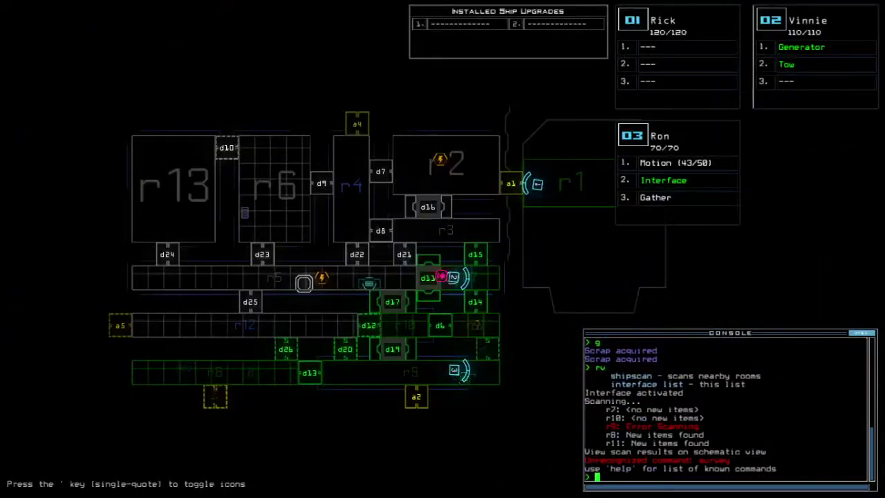
key(Tab)
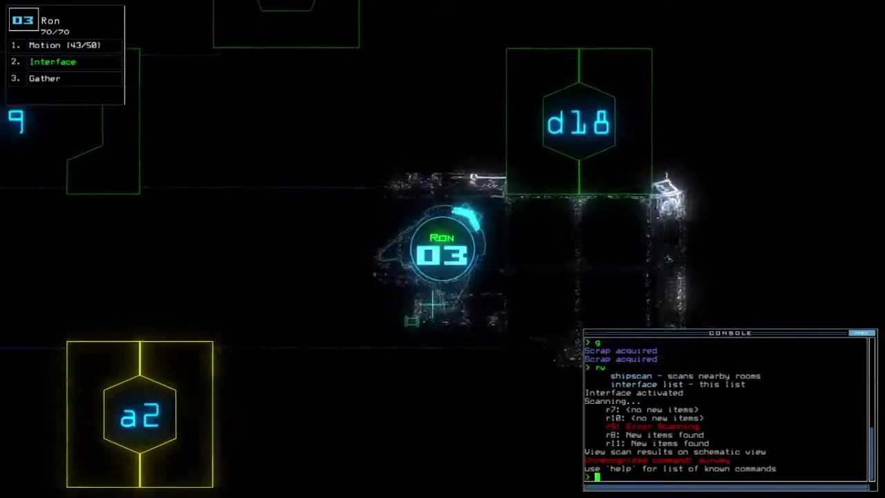
text(i)
key(Return)
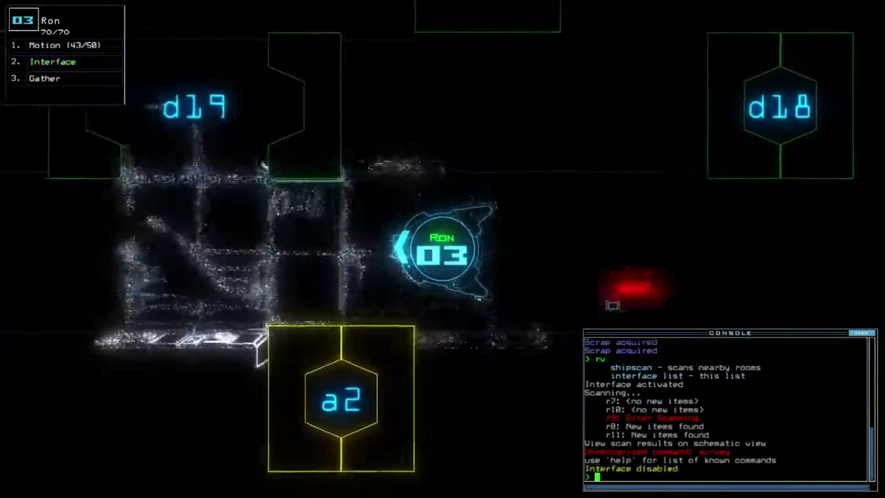
key(Tab)
key(Tab)
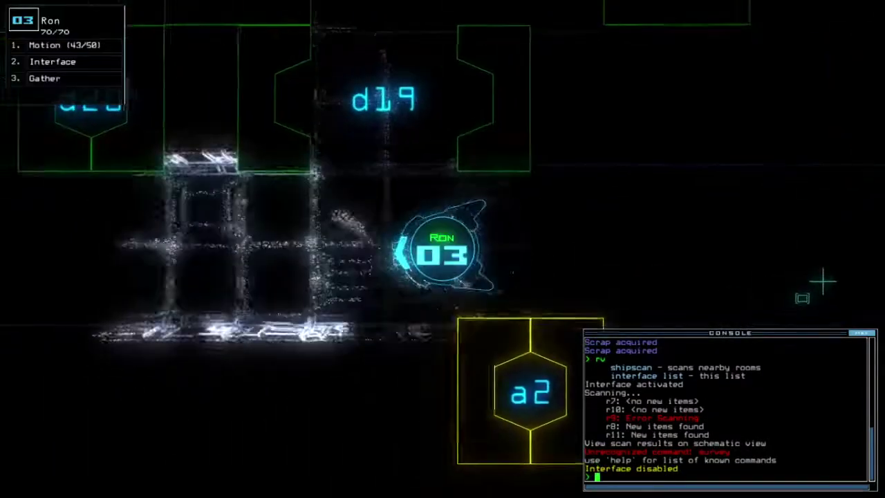
text(d13)
text(cc)
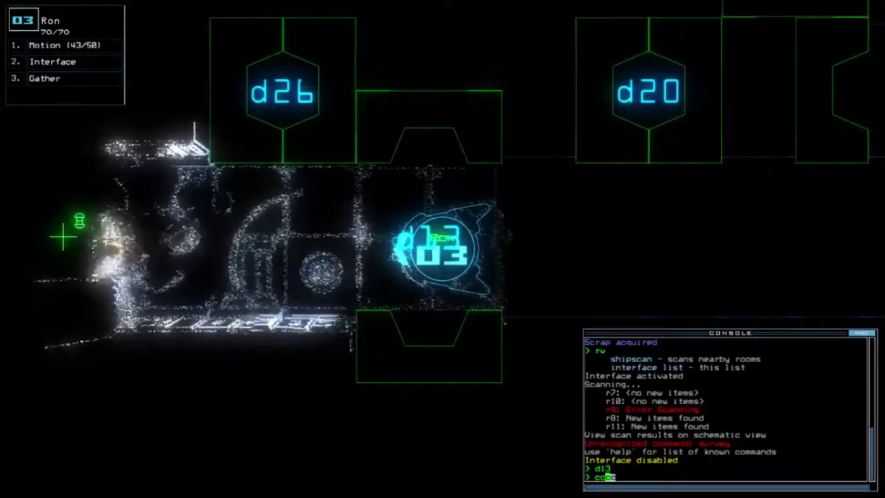
- Close the doors around Ron, open door d19, then close it behind him
key(Return)
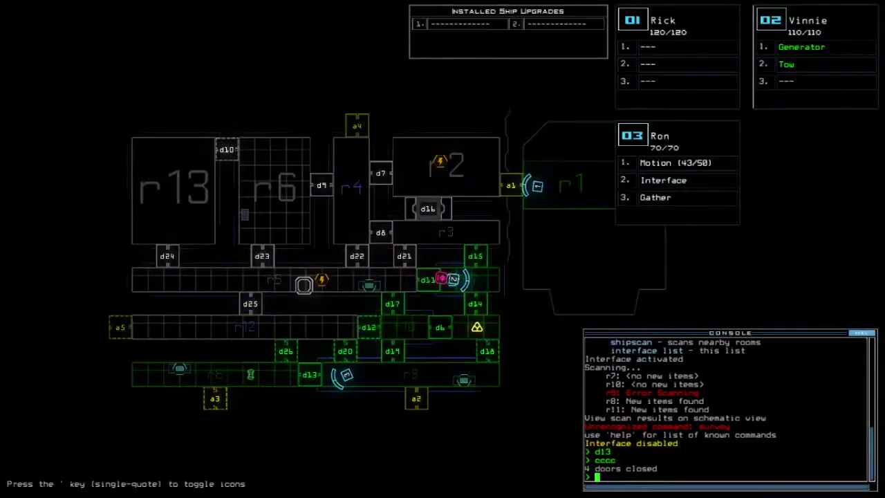
text(motion)
key(Tab)
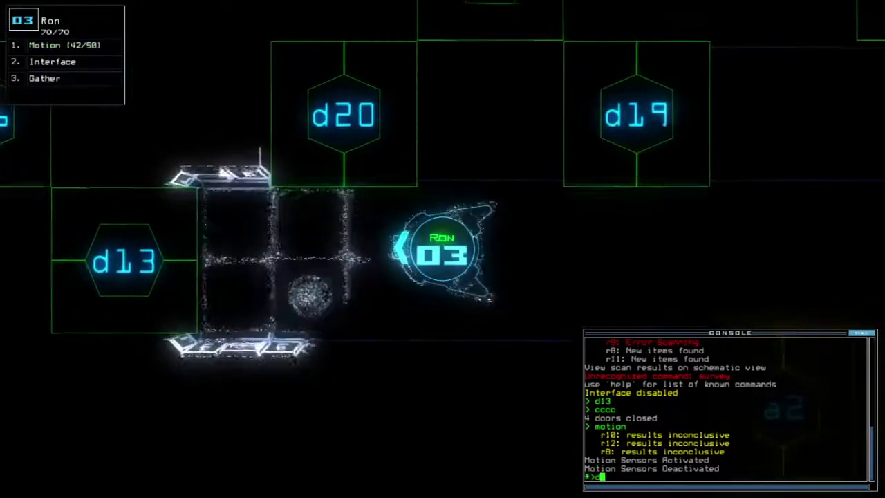
text(d19)
key(Return)
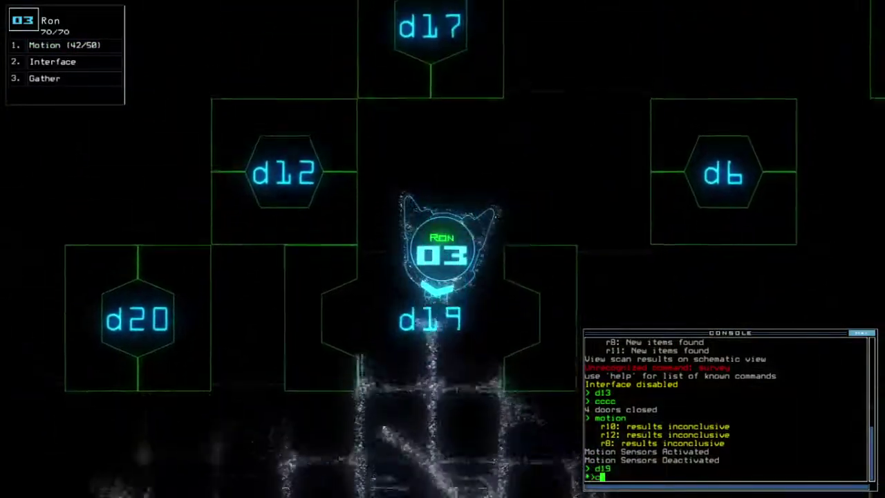
text(cccc)
key(Return)
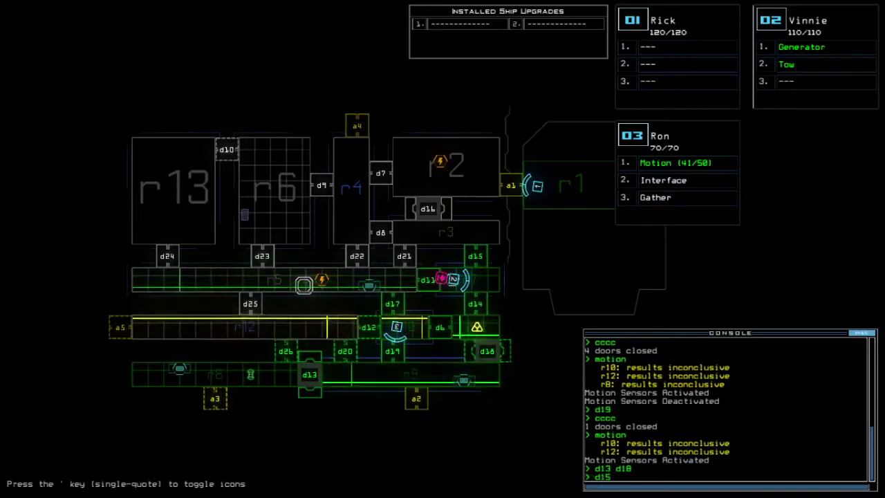
- Open all doors to r1 with arr and drive Rick south toward door d8
key(Tab)
text(arr)
key(Return)
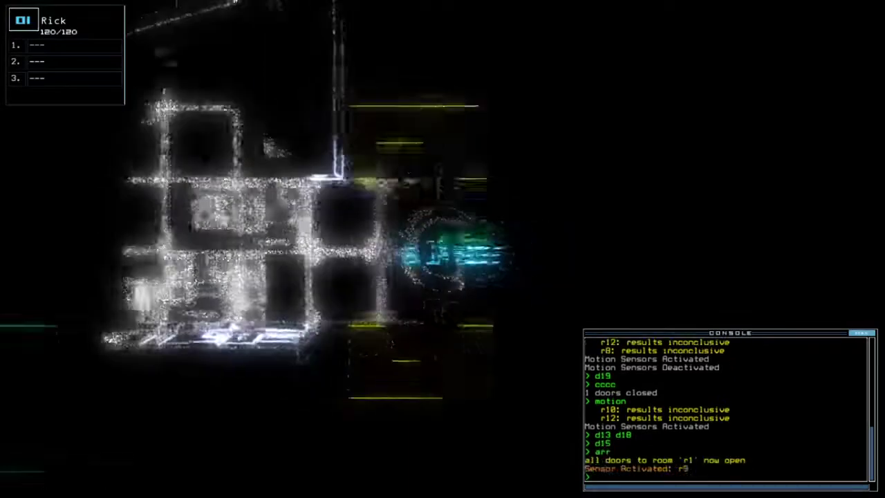
key(Tab)
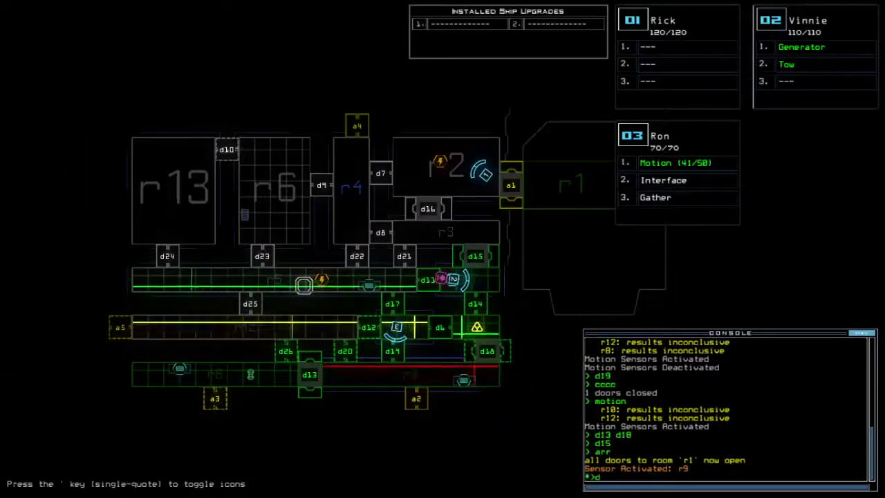
key(Tab)
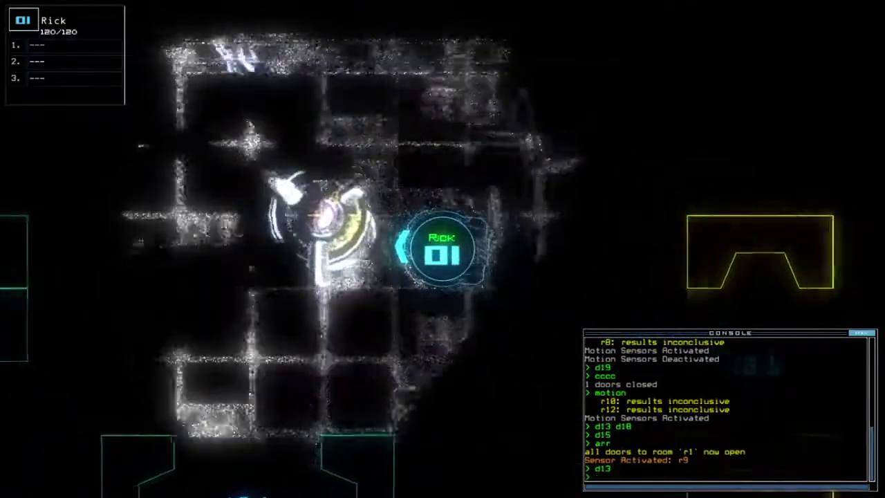
key(Down)
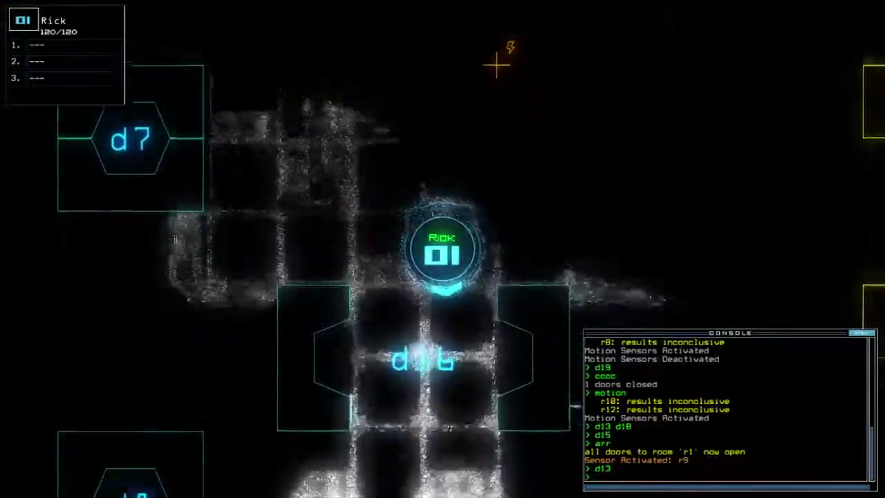
text(back)
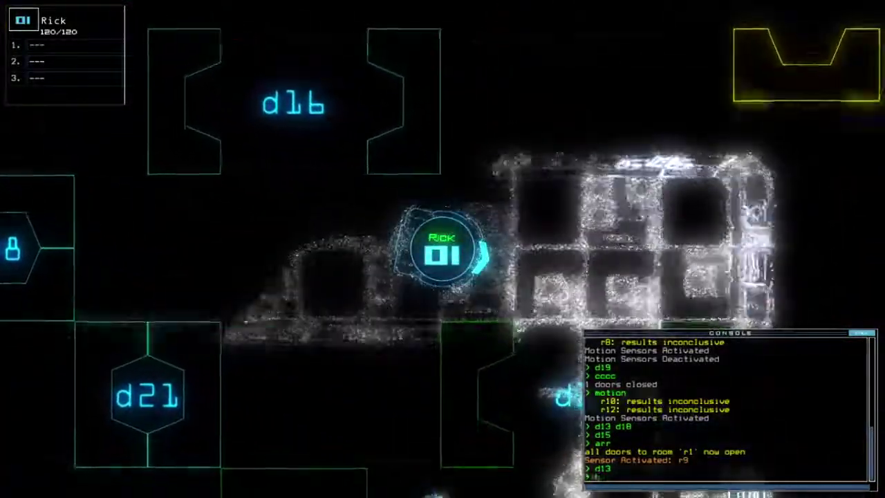
key(Tab)
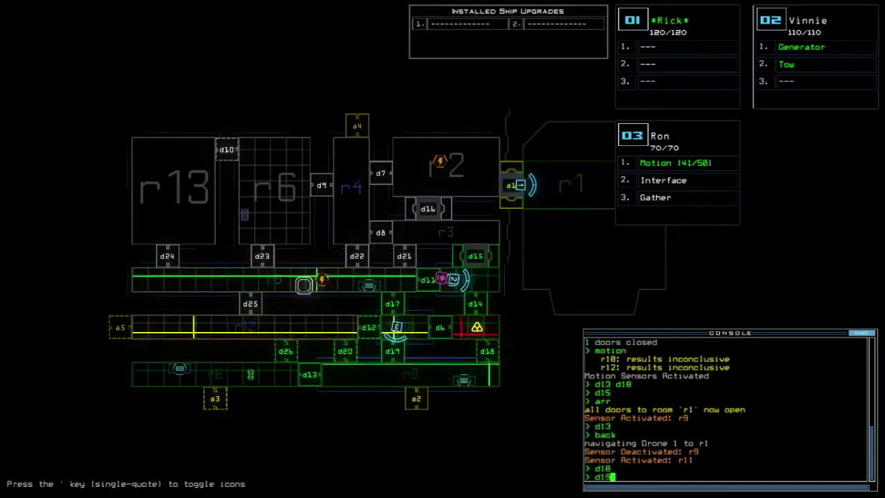
- Open door d13 for Ron and try gathering fuel, which finds nothing
key(Tab)
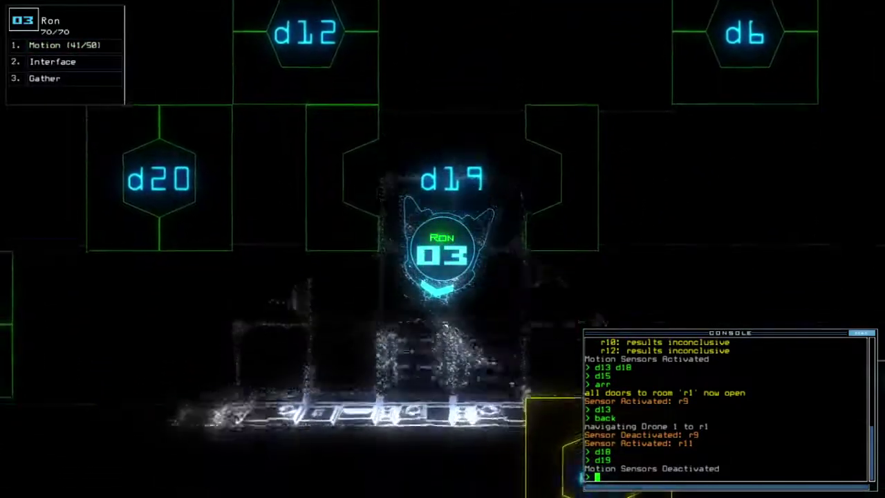
text(d13)
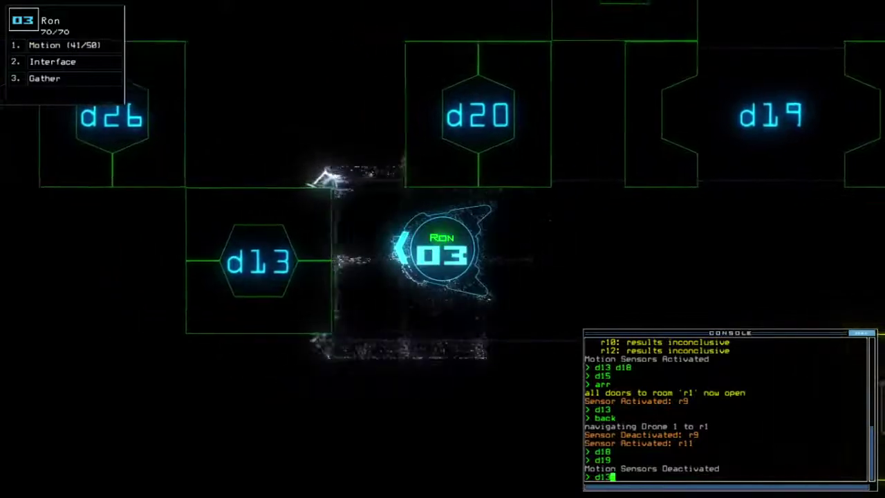
key(Return)
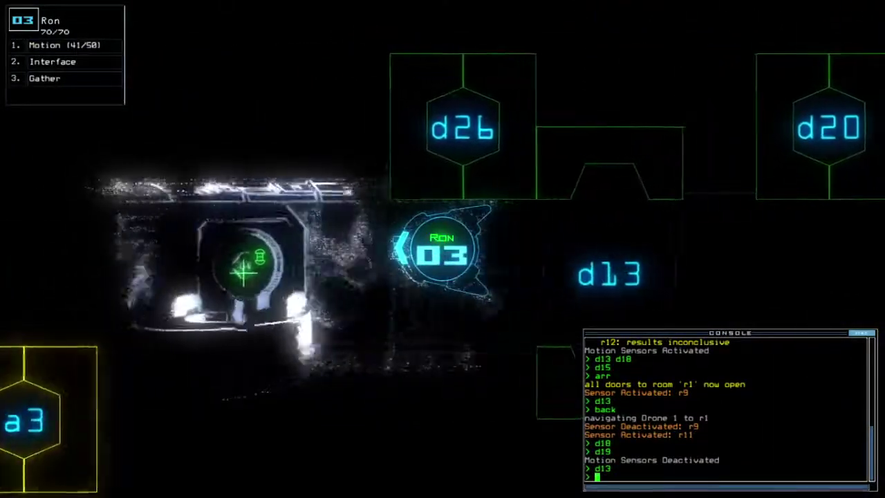
text(g)
key(Return)
key(Tab)
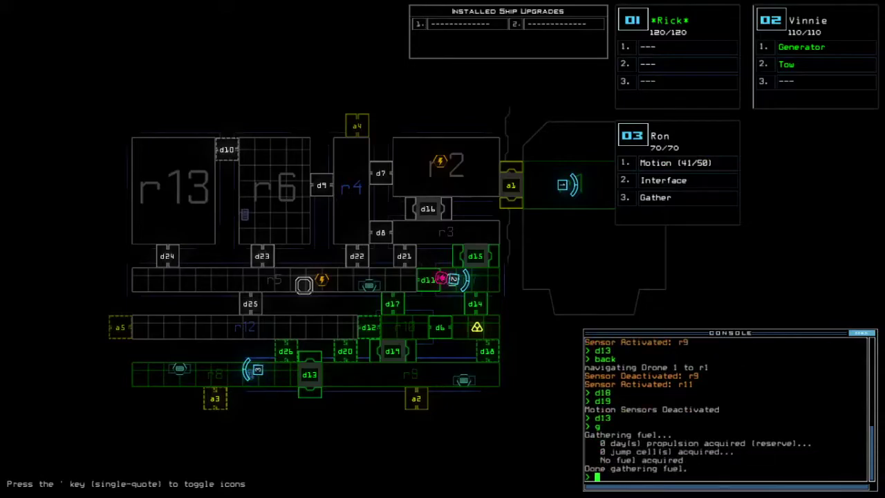
key(Tab)
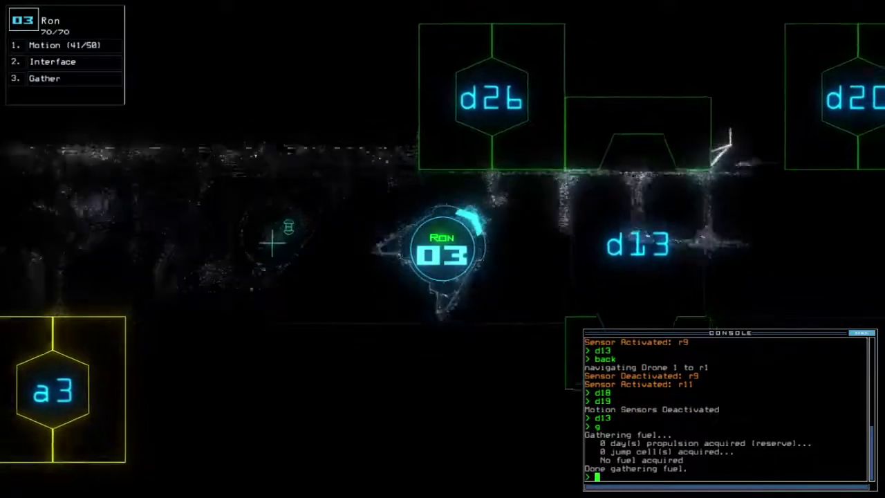
key(Tab)
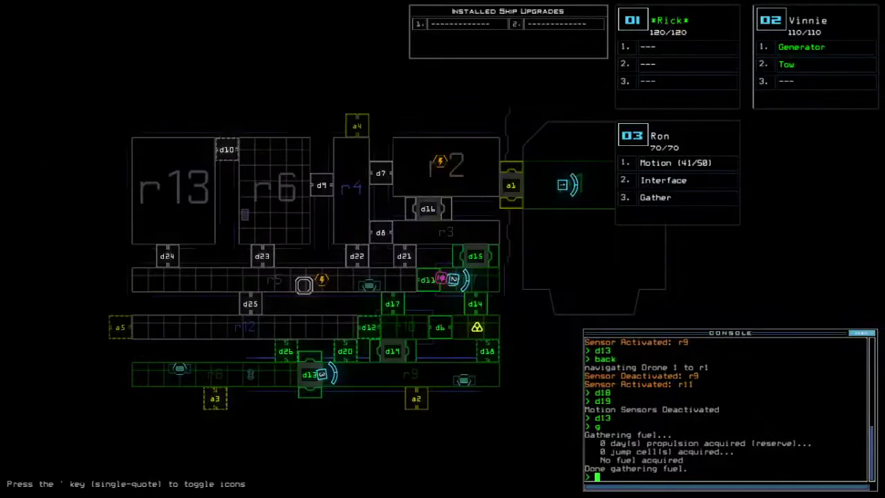
- Drive Ron past d19, close the doors behind him, and open the route to d11
key(Tab)
key(Right)
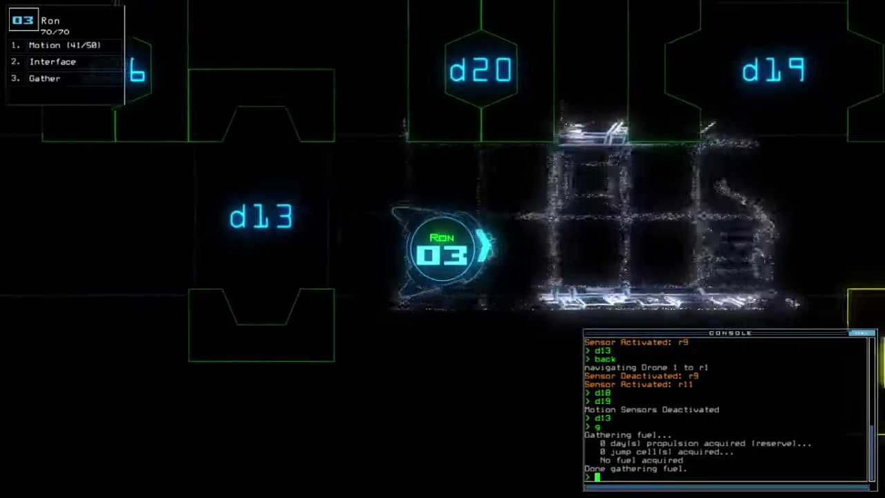
key(Up)
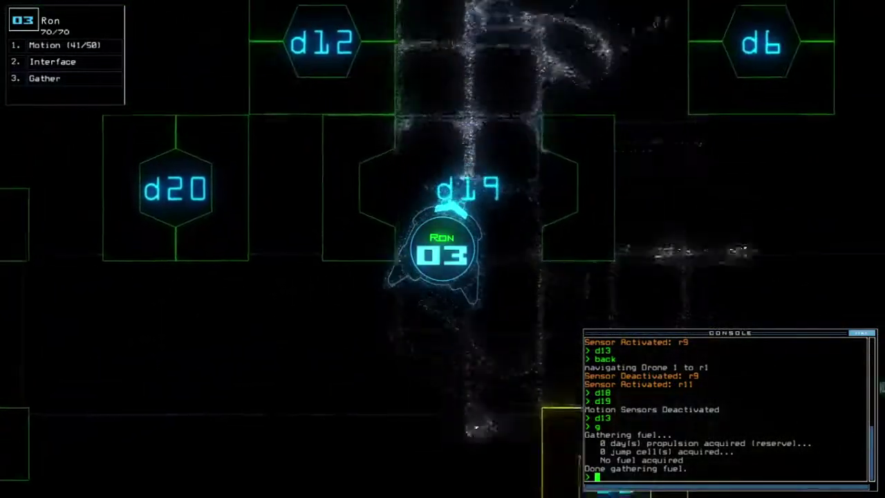
key(Tab)
text(cccc)
key(Return)
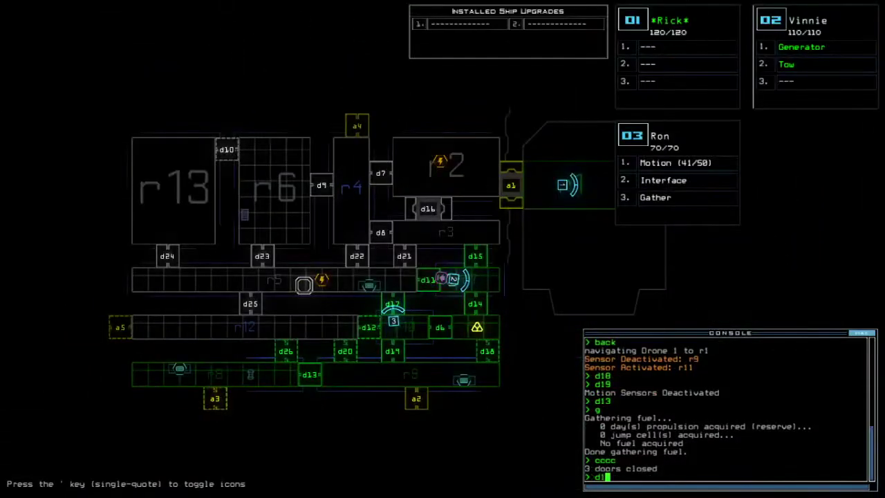
key(Tab)
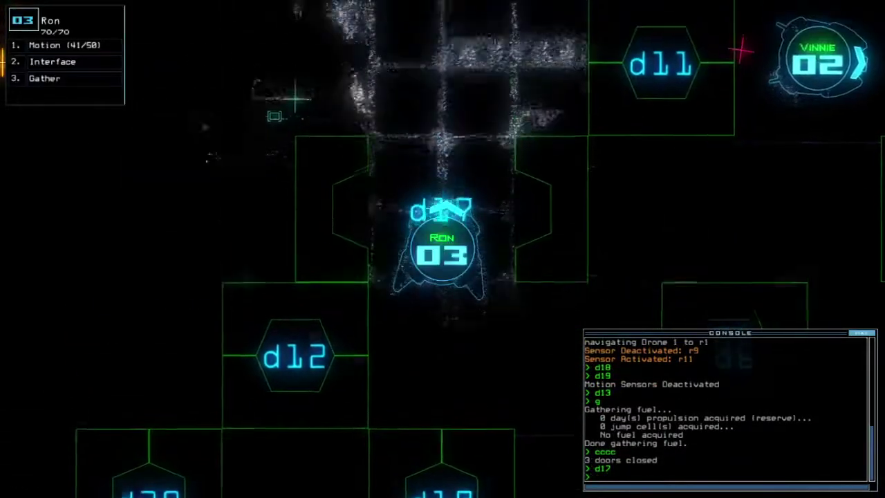
text(d11)
key(Return)
key(Right)
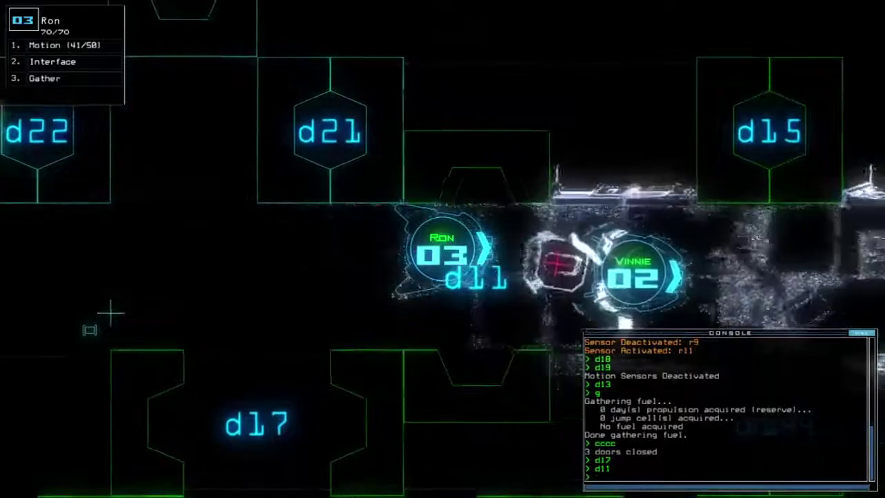
key(Tab)
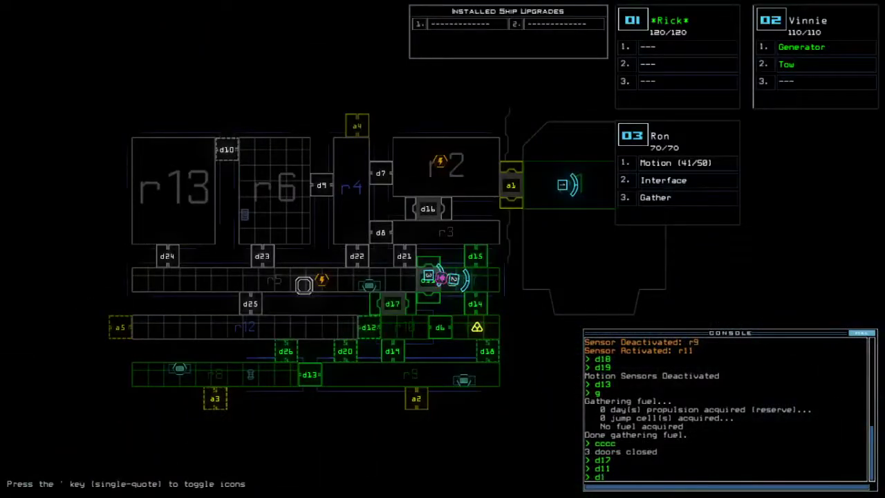
- Drive drone 2 north through door d15 toward d16
key(Tab)
key(2)
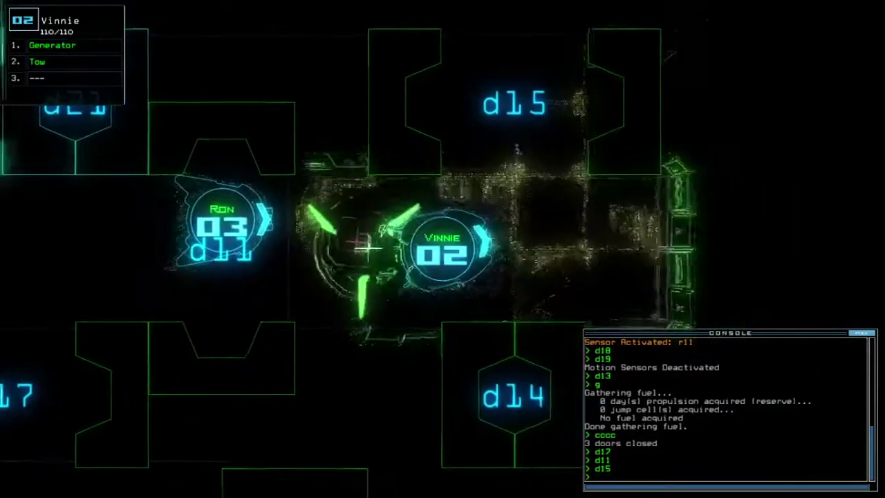
key(Up)
key(Tab)
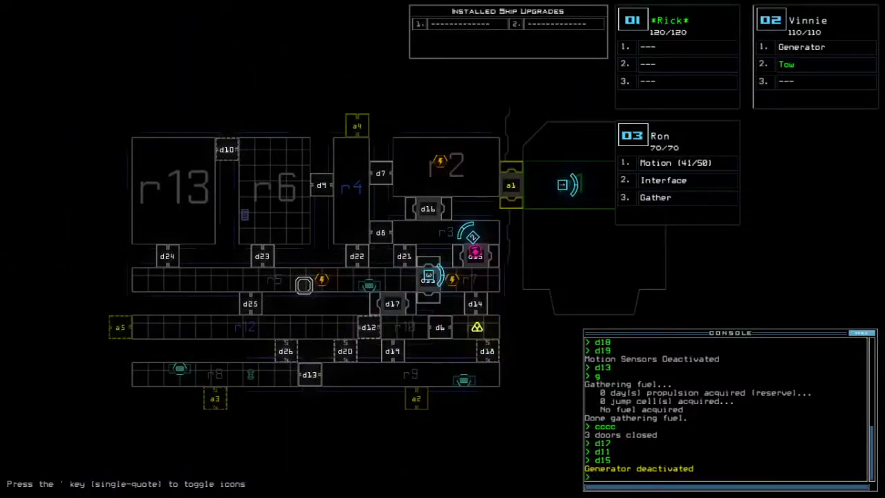
key(Tab)
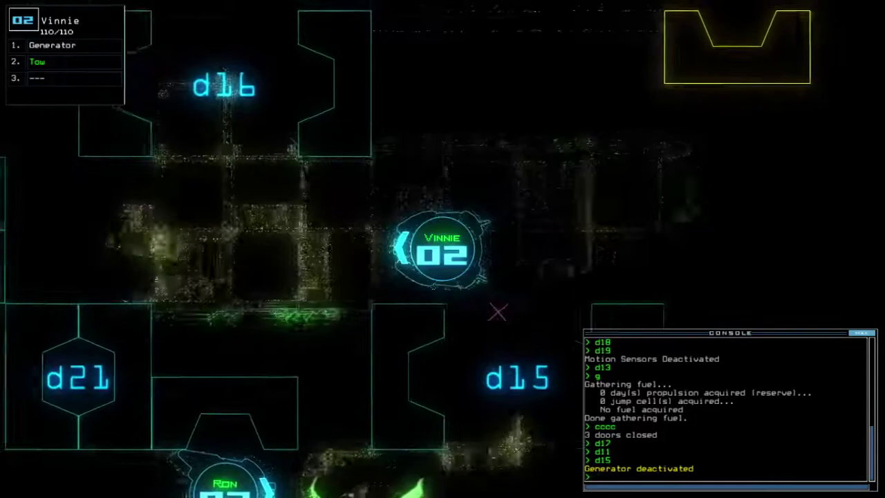
- Drive drone 2 north past d16 and activate its generator
key(Up)
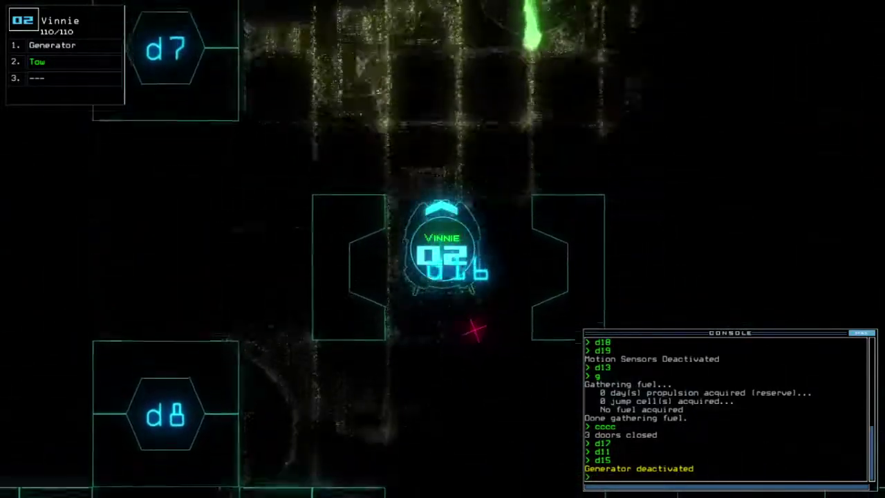
text(ge)
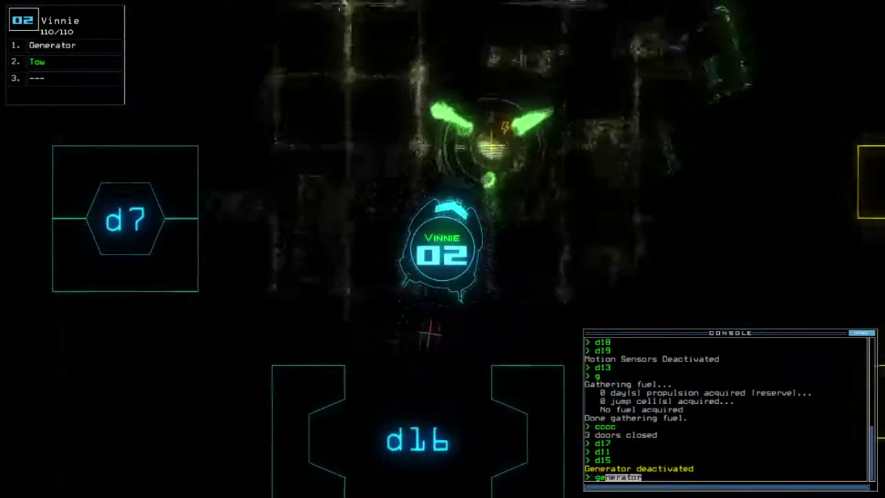
key(Return)
key(Tab)
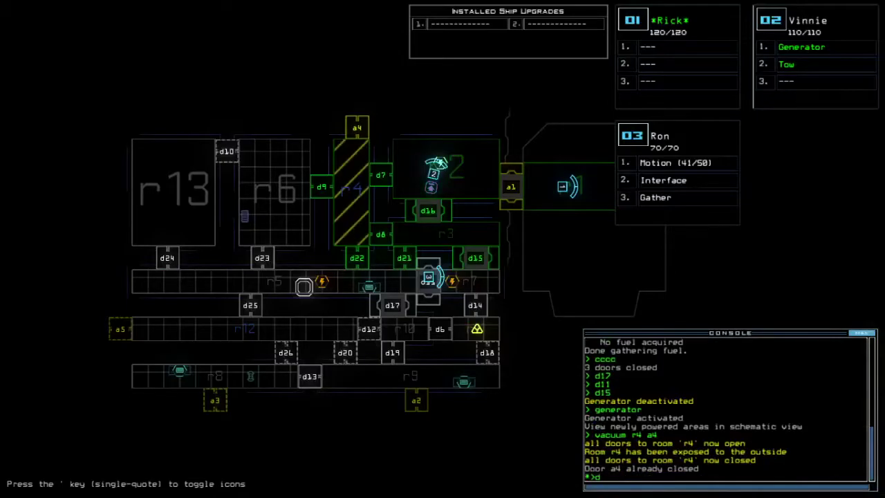
key(Tab)
- Steer drone 2 through r4 to door d7, briefly checking drone 3's camera
key(Left)
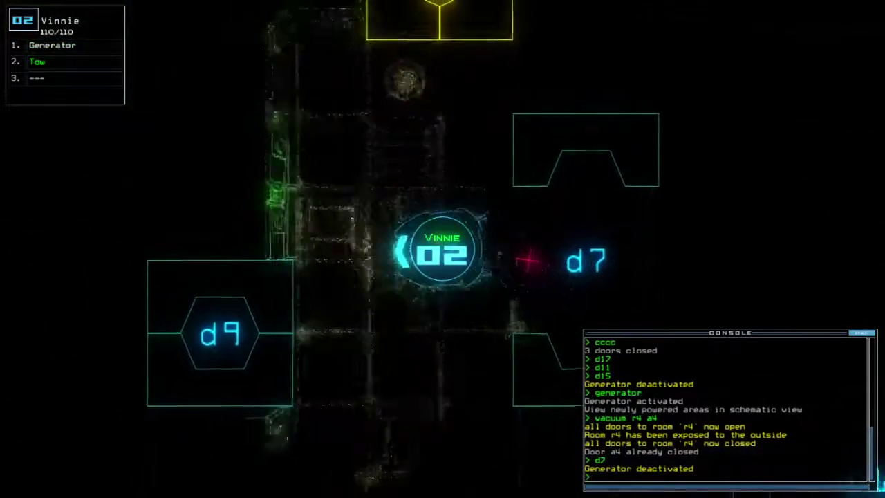
key(Down)
key(Tab)
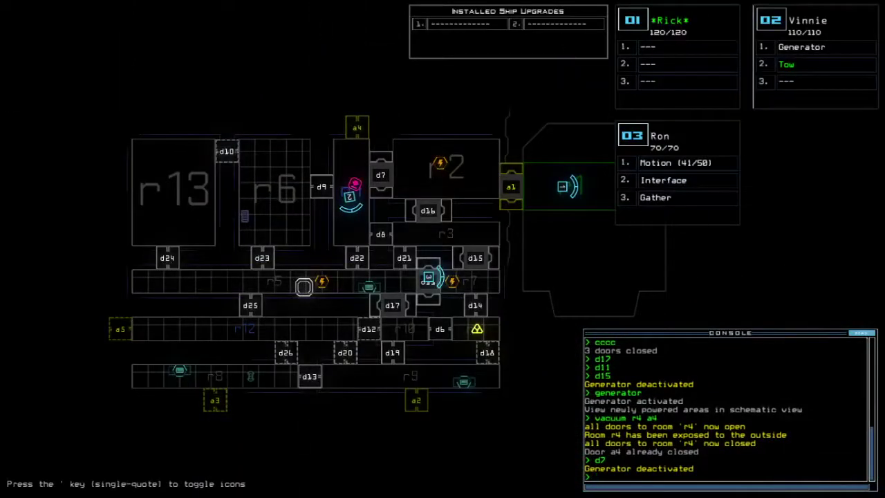
key(3)
key(2)
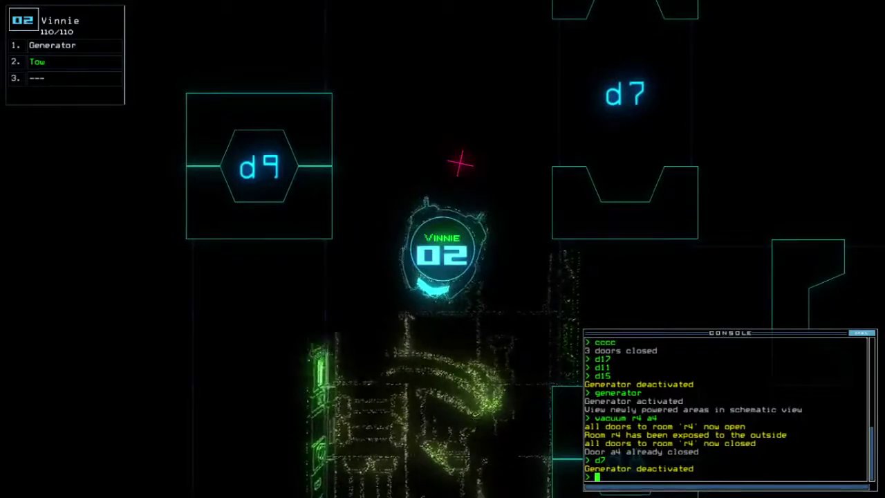
key(Up)
key(Right)
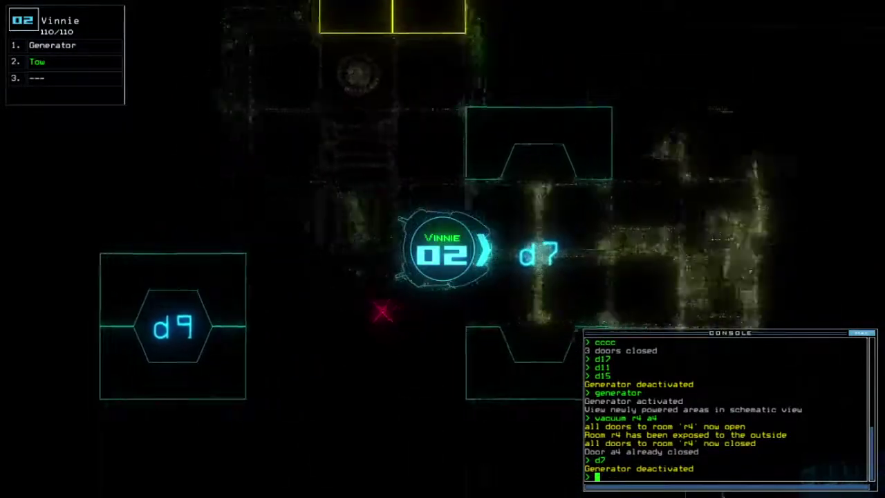
key(Tab)
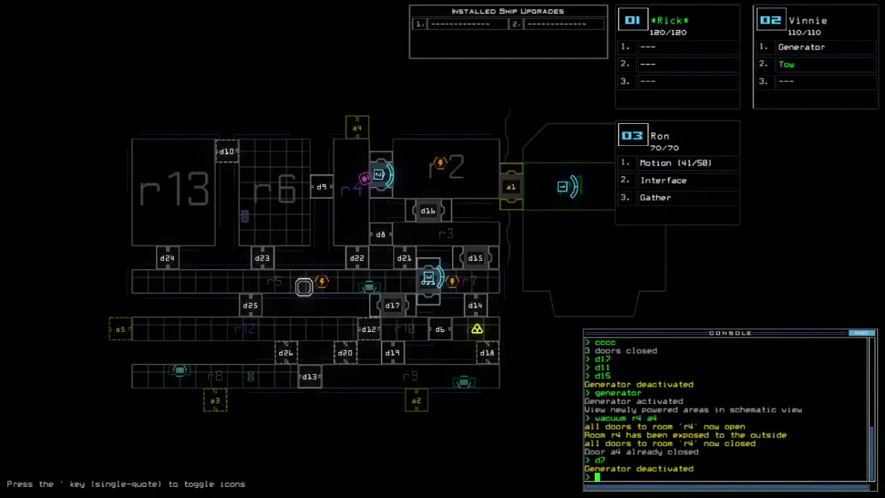
key(Tab)
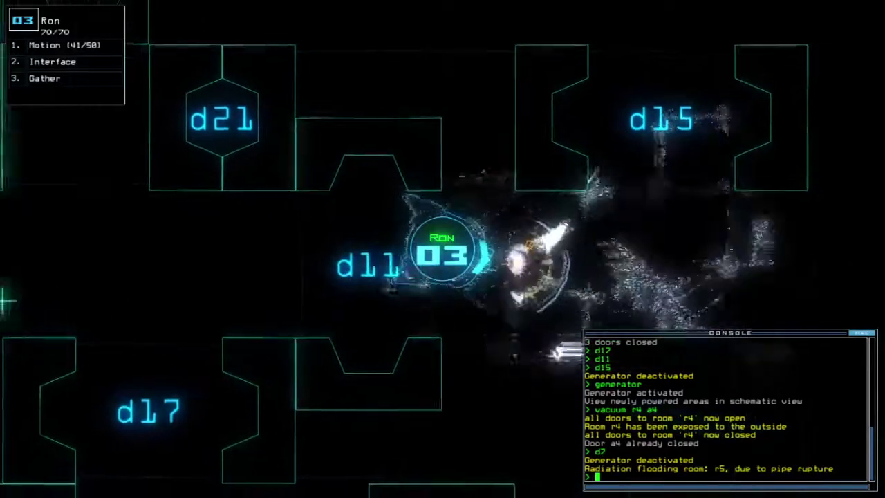
text(navigate 2)
- Send drone 2 to drone 3's room r7 with navigate 2
key(Return)
key(Tab)
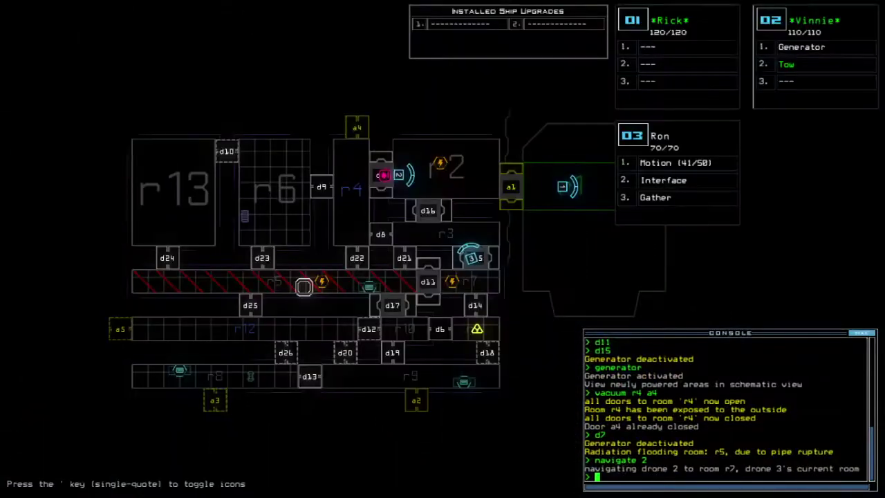
key(ctrl+2)
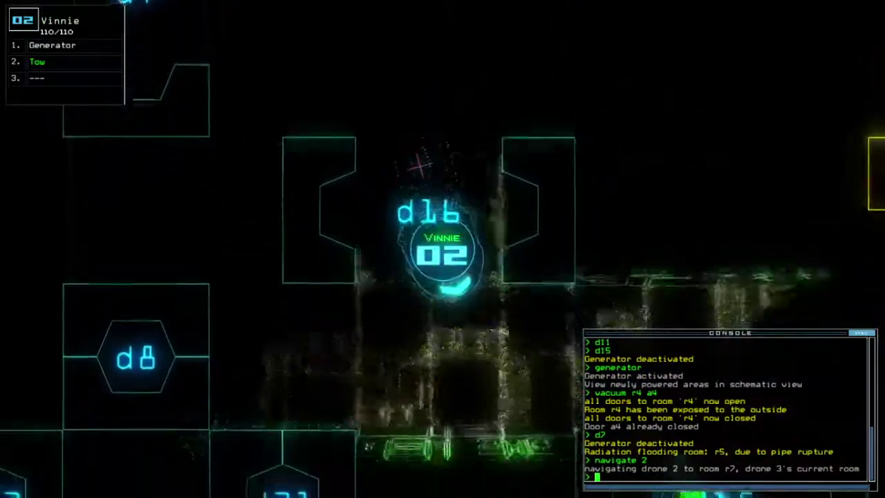
key(ctrl+3)
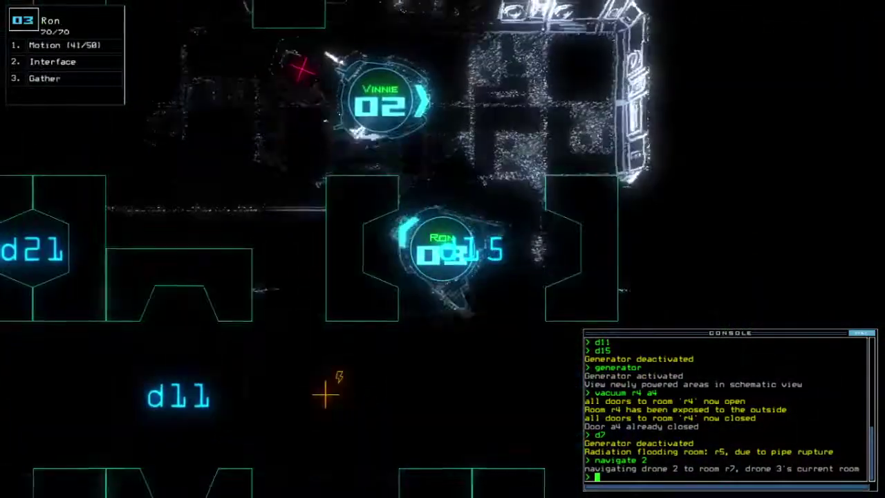
key(ctrl+2)
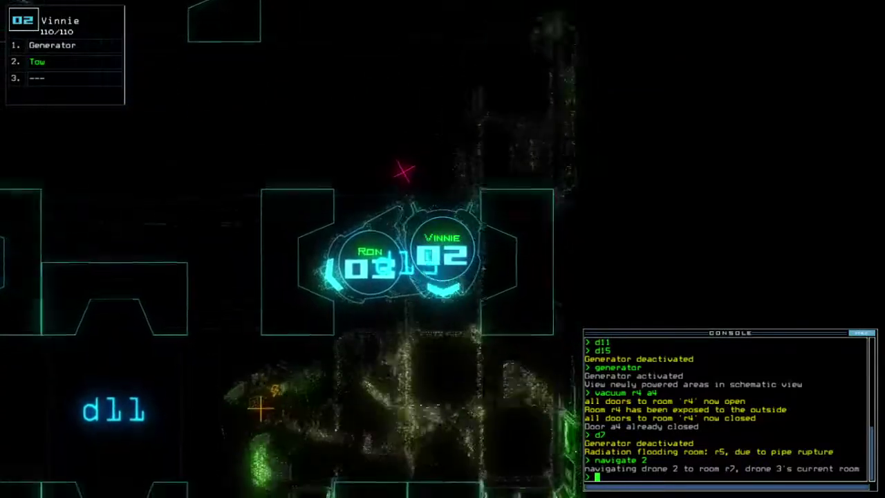
text(gen)
- Reactivate the generator and close the surrounding doors
key(Return)
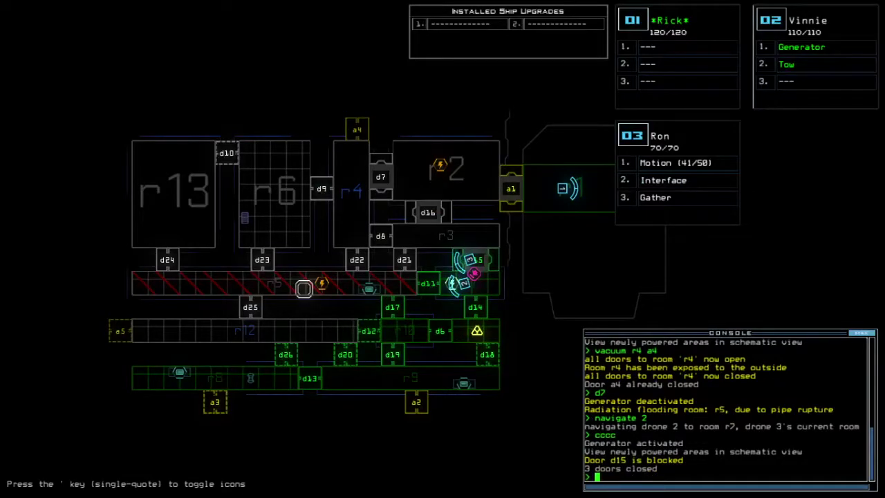
key(Tab)
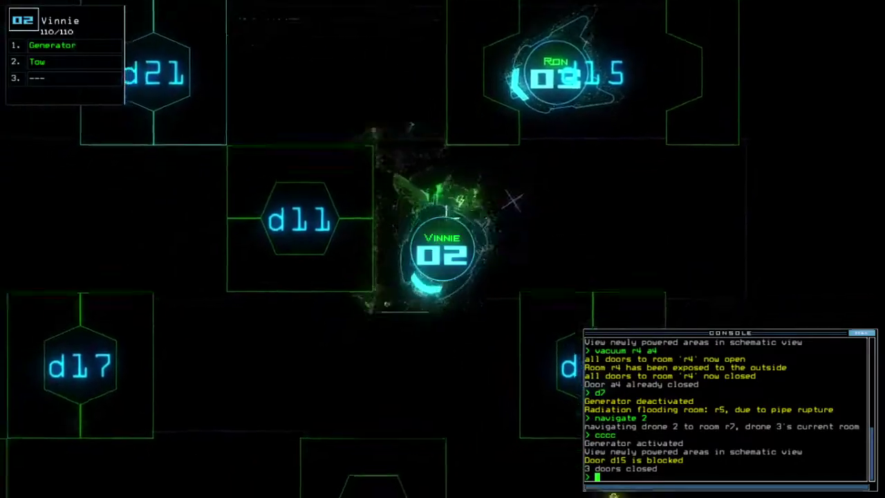
key(Tab)
key(Tab)
- Drive drone 3 past d15, through r2, to airlock a1
key(Up)
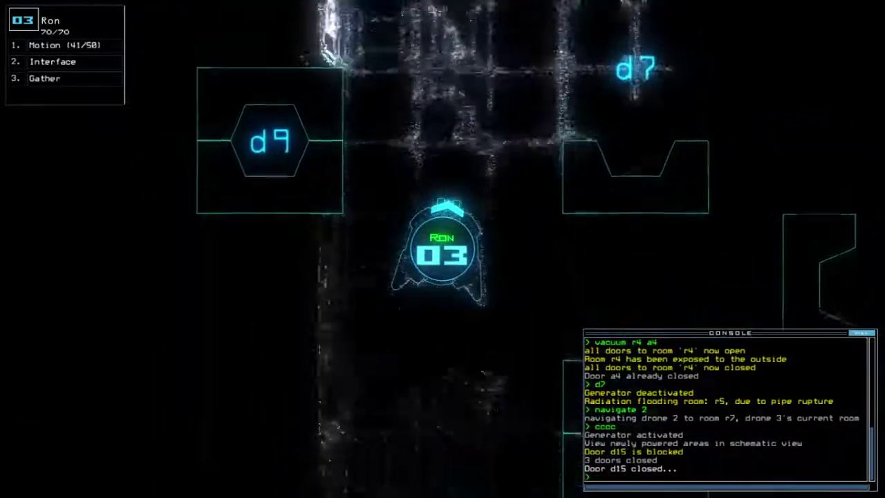
key(Up)
key(Right)
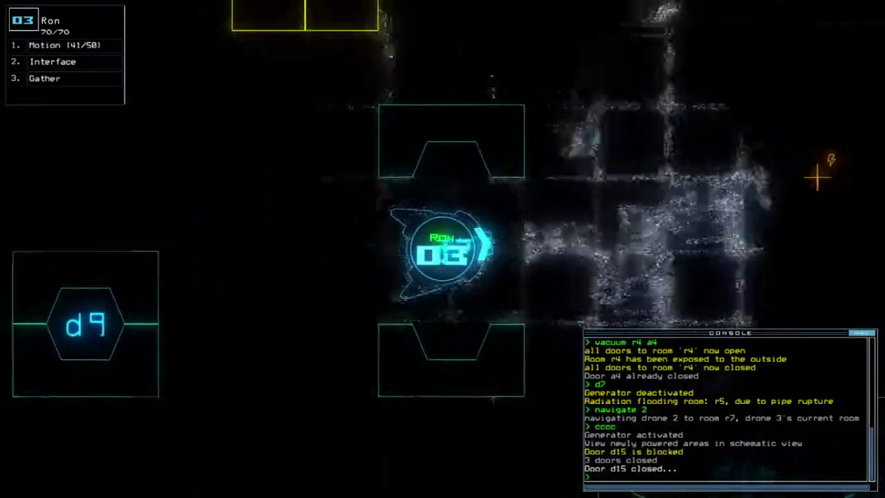
key(Tab)
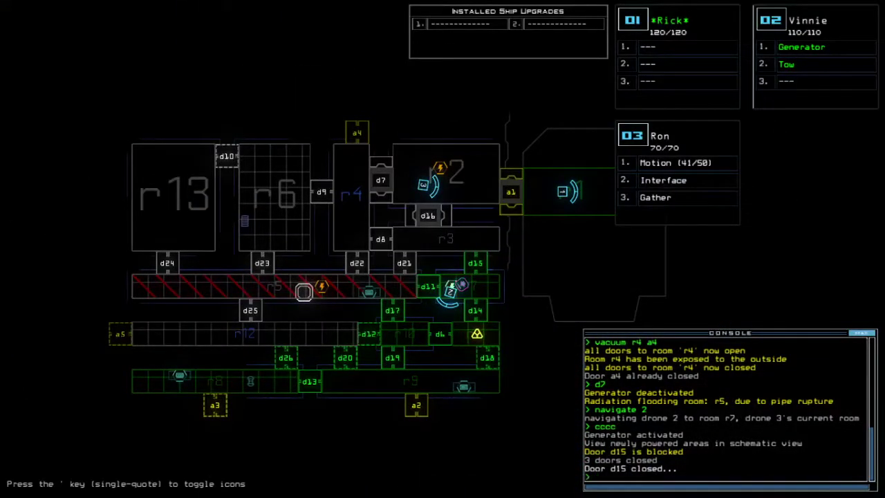
key(Tab)
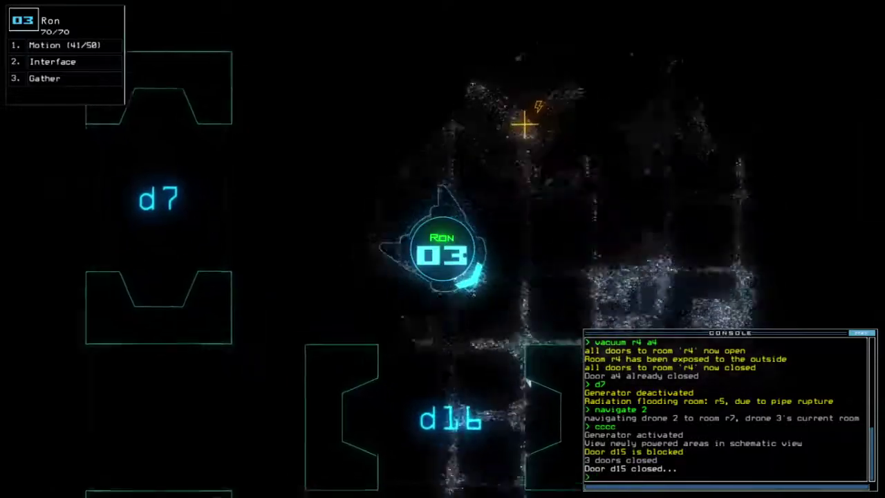
key(Right)
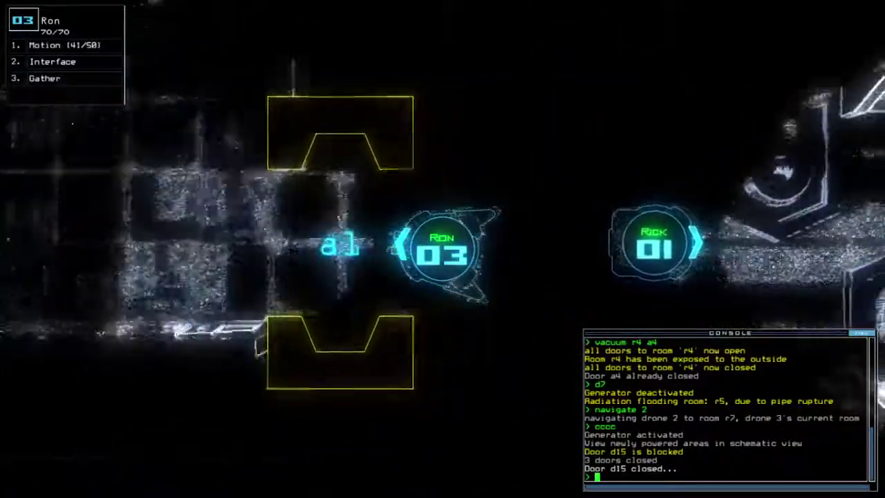
- Re-dock the shuttle at airlock a2 and open all doors to r1
key(Tab)
text(d a2)
key(Return)
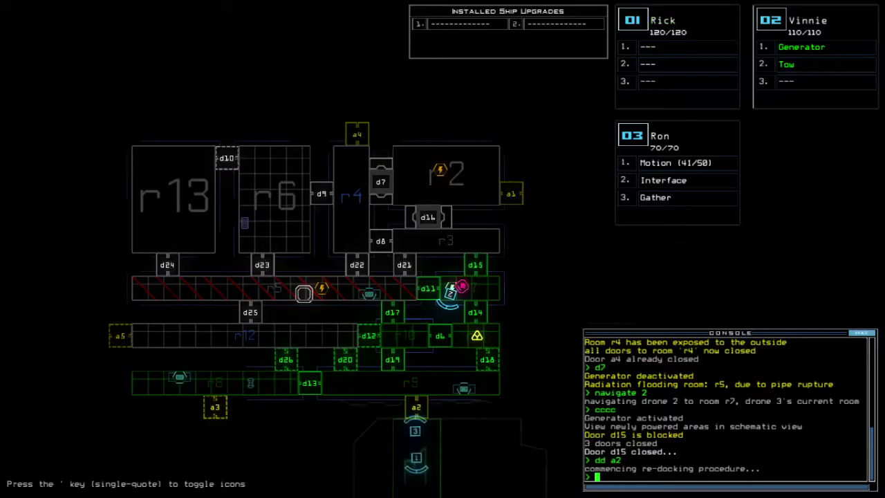
key(Tab)
text(arr)
key(Return)
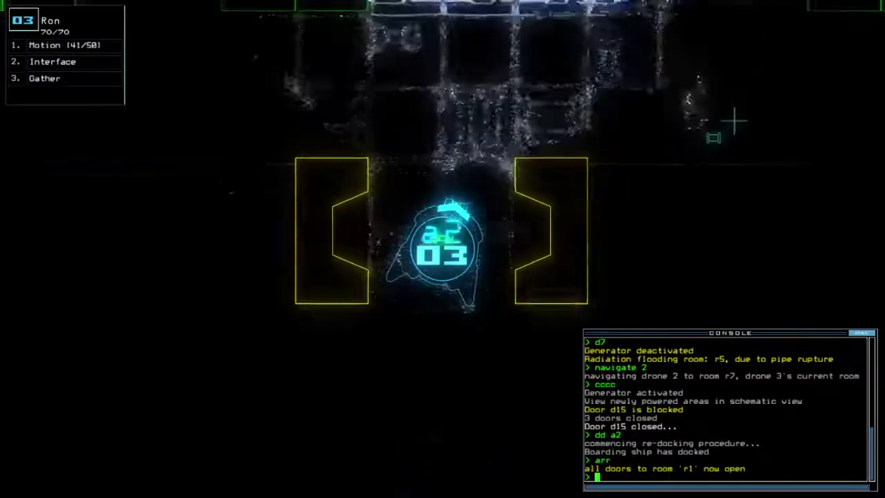
key(Tab)
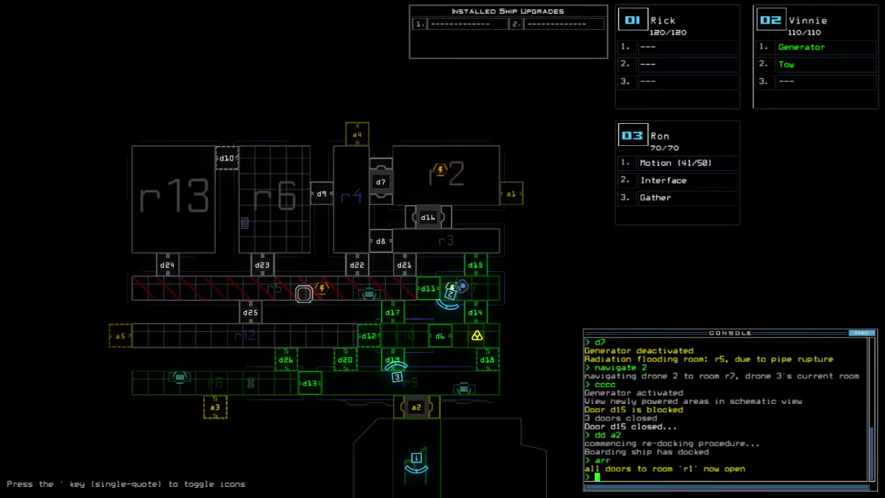
- Open doors d19 and d12, then show the 7:14 mission time
key(Tab)
text(d)
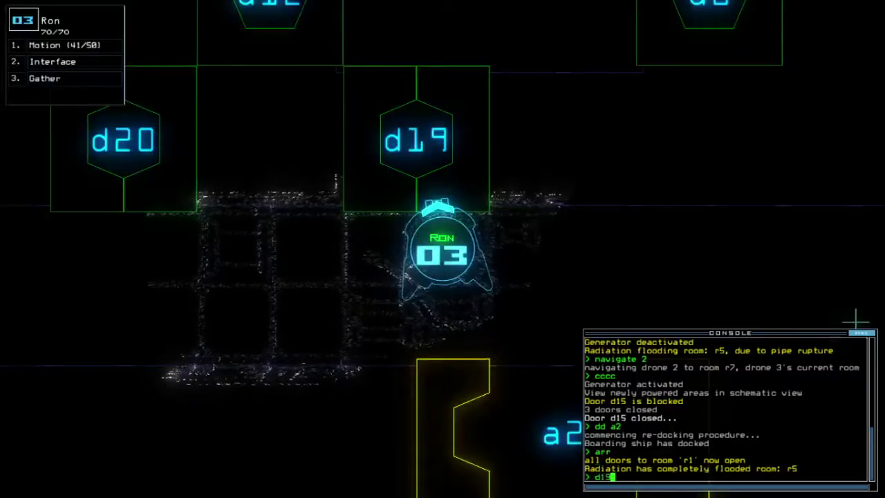
key(Return)
text(d12)
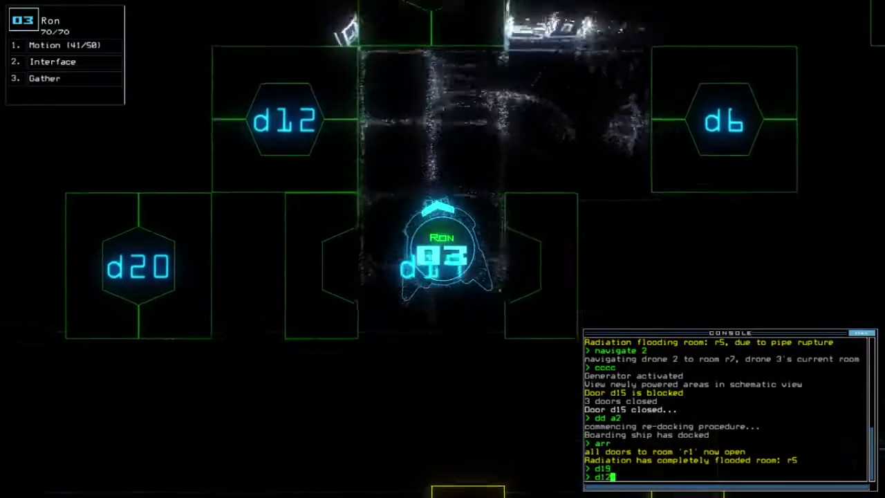
key(Return)
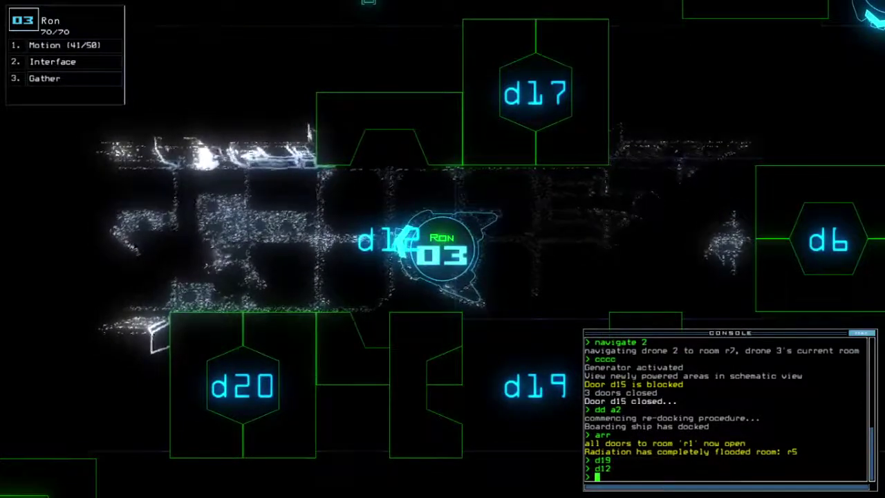
text(te)
key(Return)
text(cc)
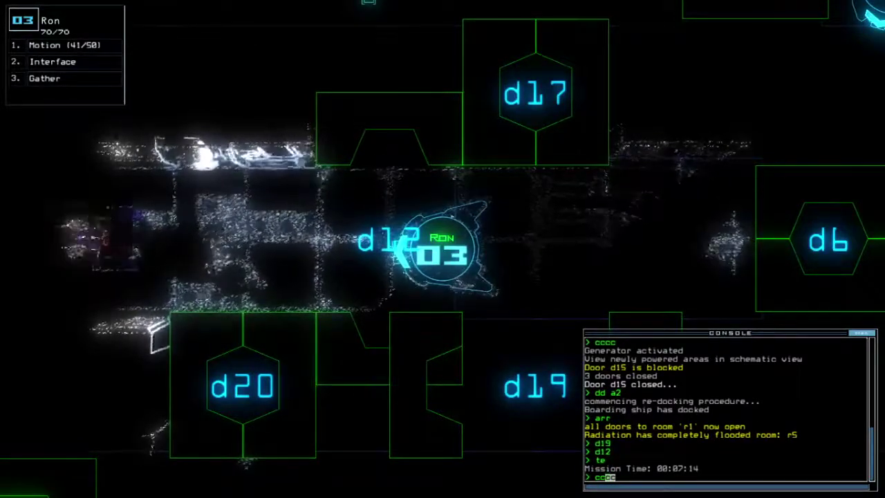
- Close drone 03's doors, toggle d19, then list r3's items from drone 02, finding Quarantine Bypass
key(Return)
text(d)
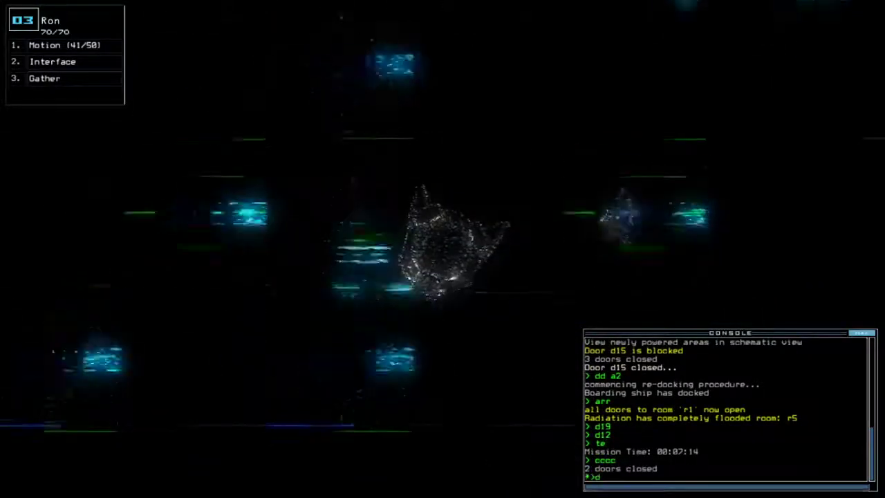
text(19)
key(Return)
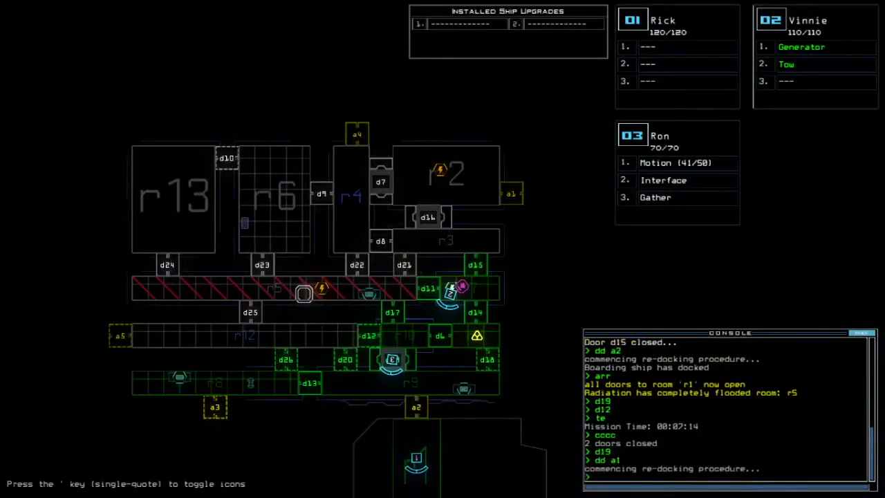
key(2)
text(d15)
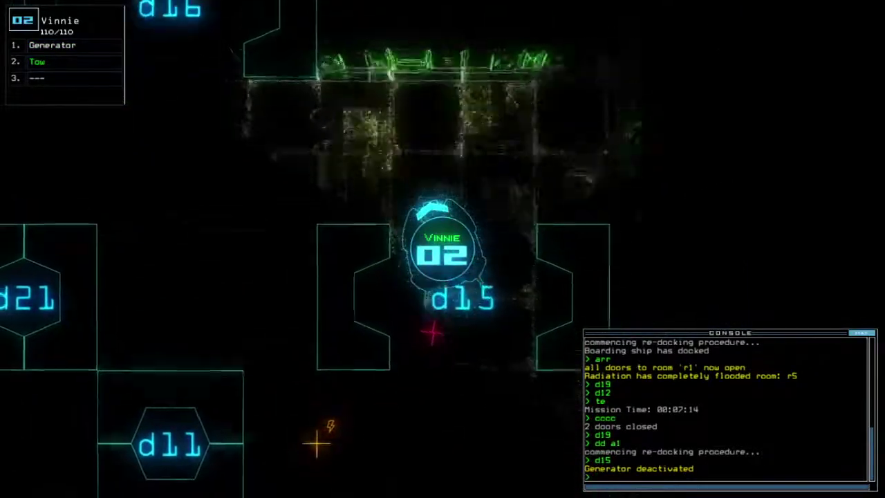
text(i)
key(Return)
- Steer drone 02 toward a1, open all doors to r1, and stop towing
key(Up)
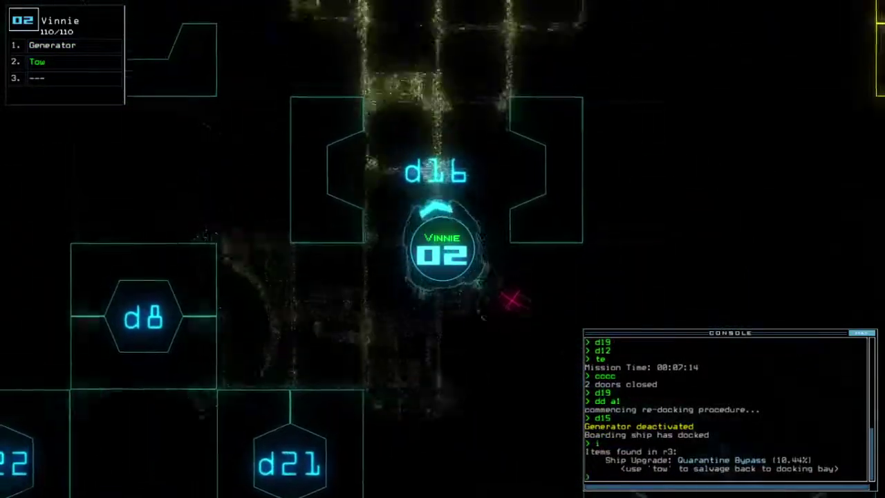
key(Right)
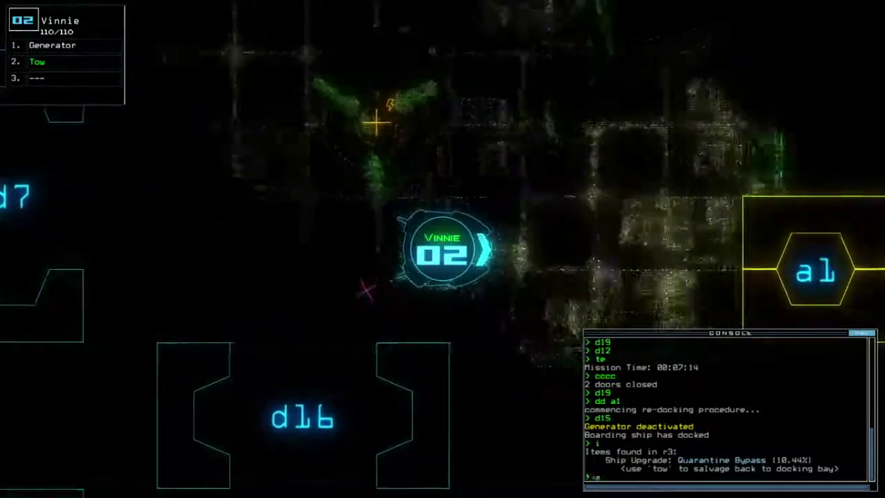
text(arr)
key(Return)
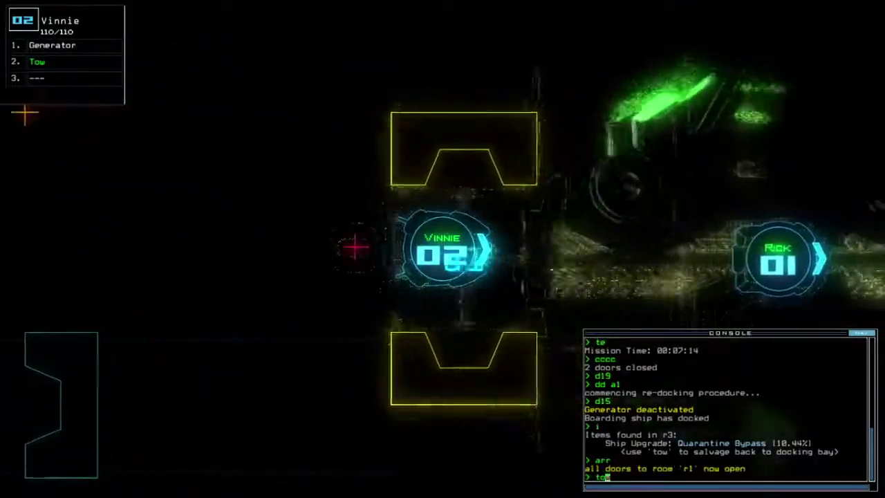
text(to)
key(Return)
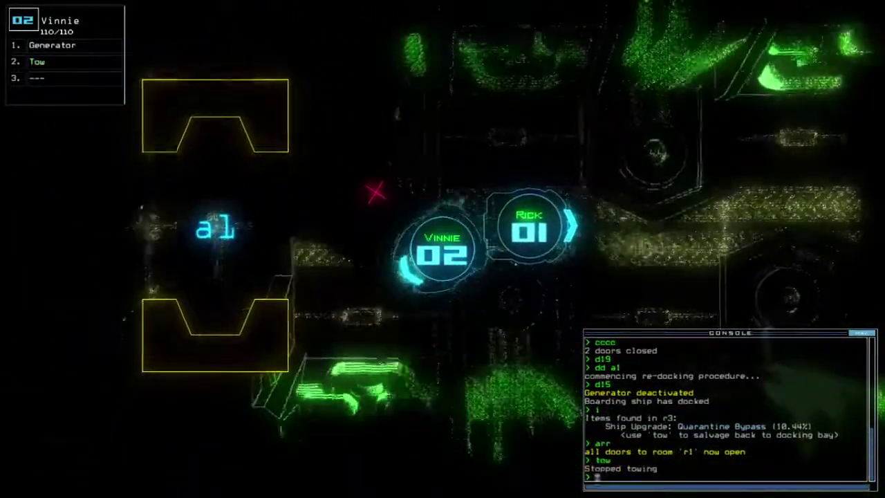
- Drive drone 02 left across the ship and back round toward d16 and d15
key(Left)
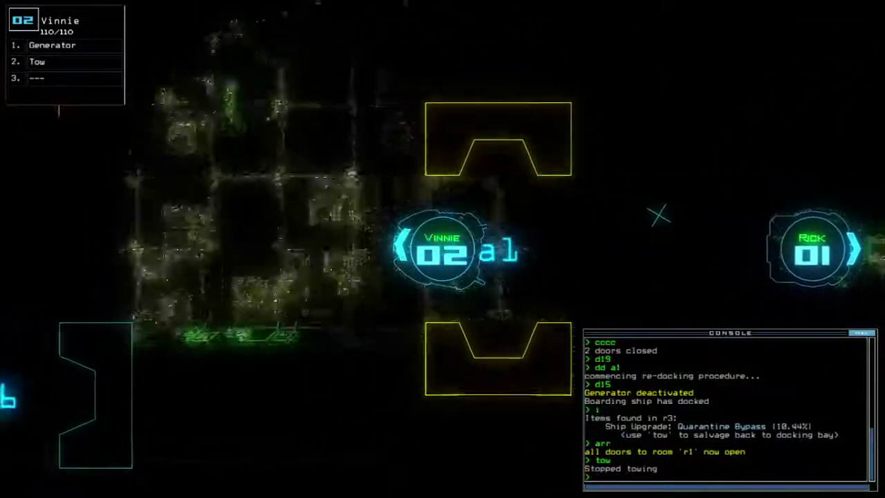
key(Left)
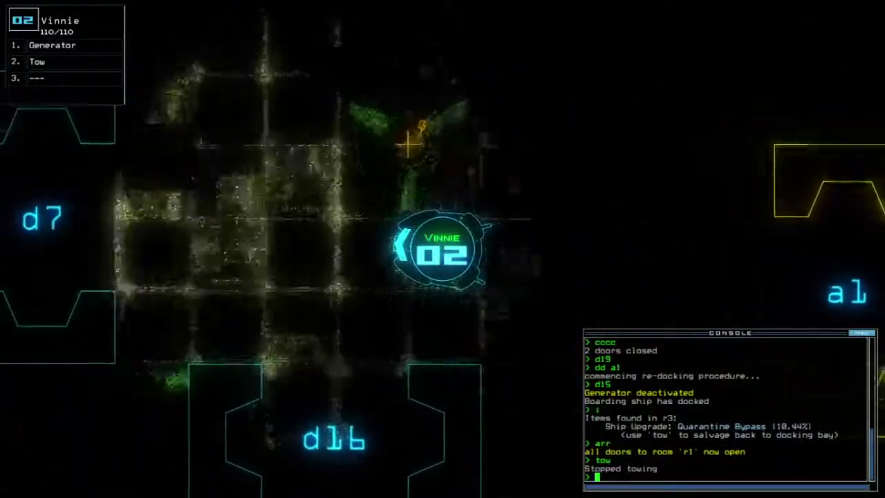
key(Left)
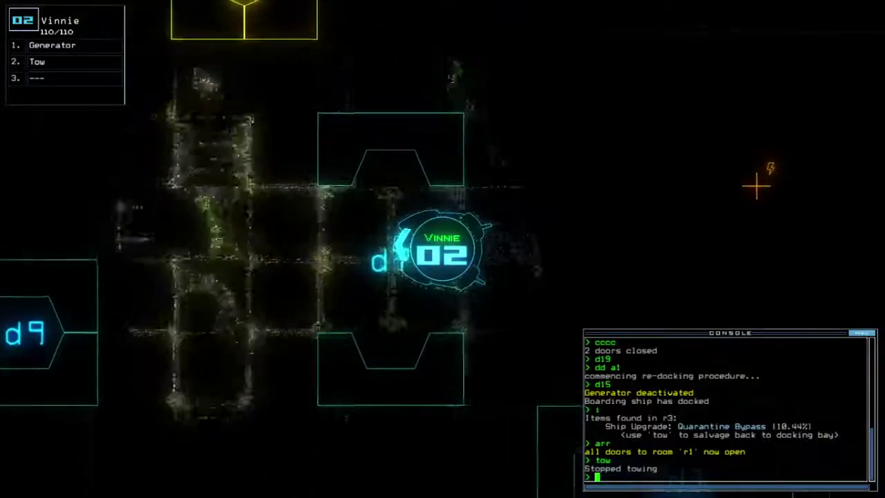
key(Up)
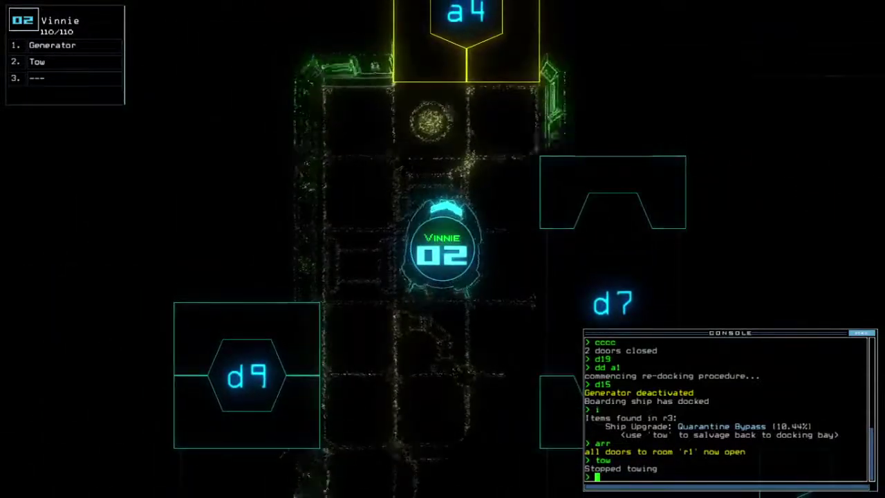
key(Up)
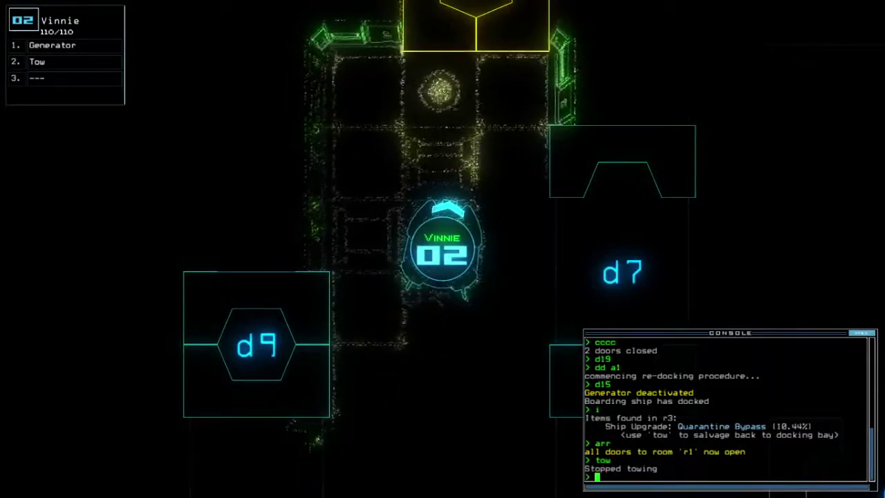
key(Down)
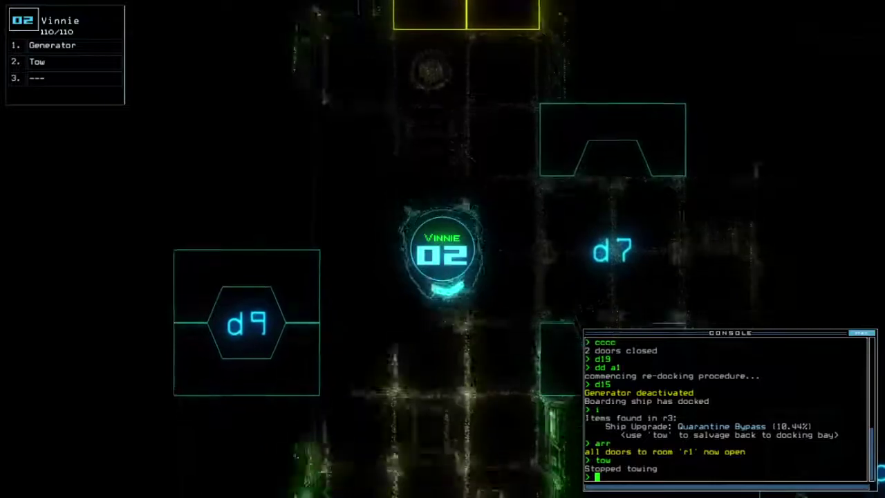
key(Up)
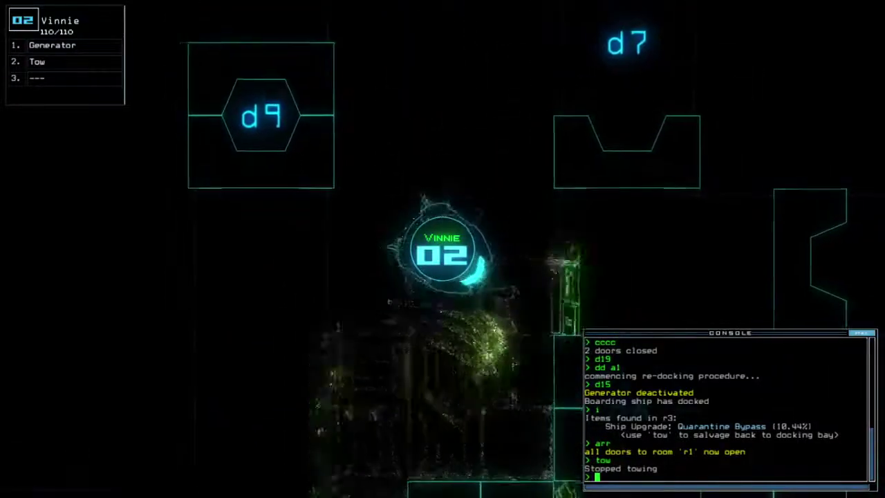
key(Right)
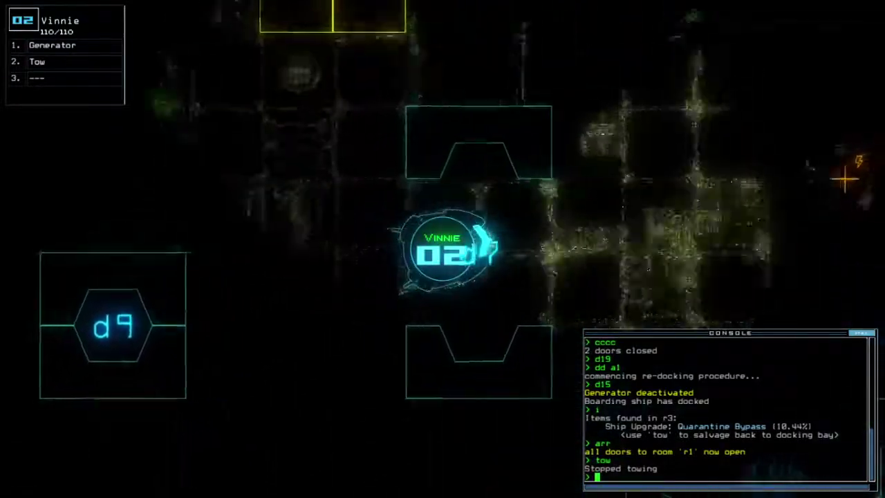
key(Down)
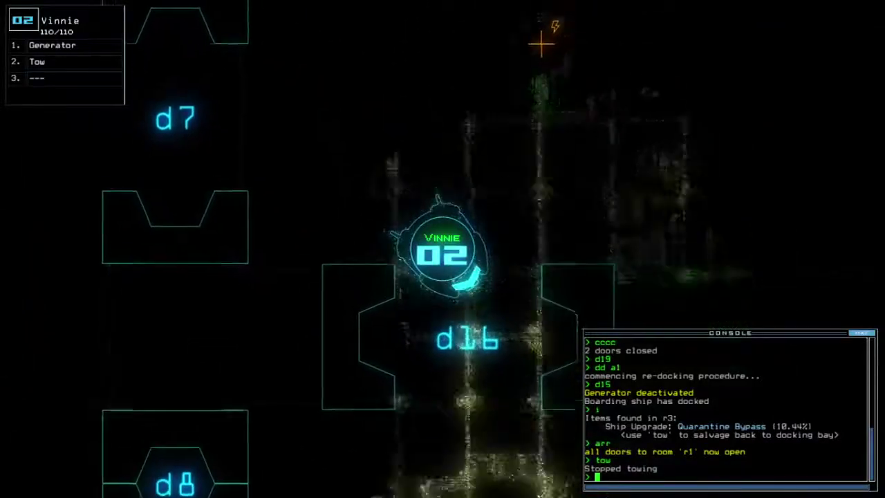
key(Right)
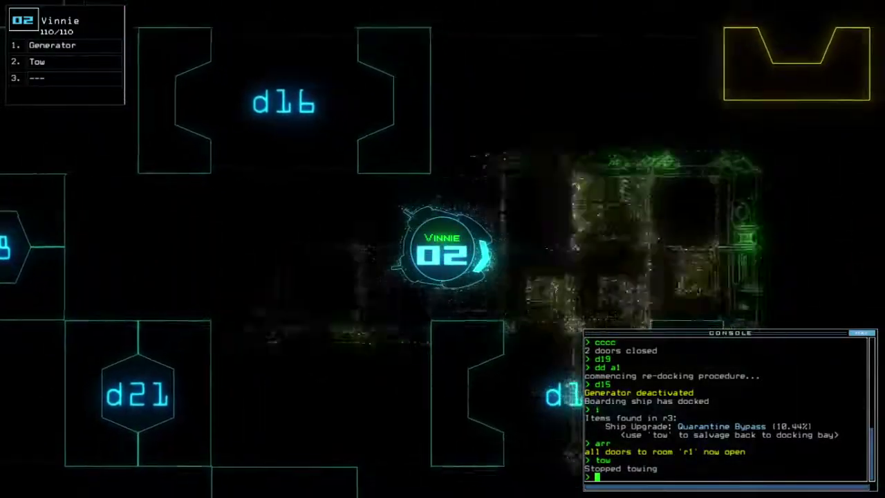
key(Down)
text(g)
- Reactivate the generator and move drone 03 down past d19
key(Return)
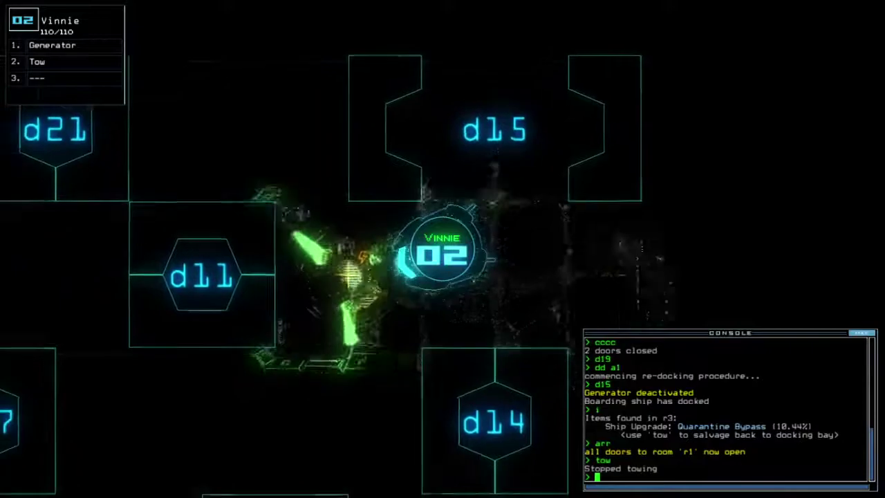
key(3)
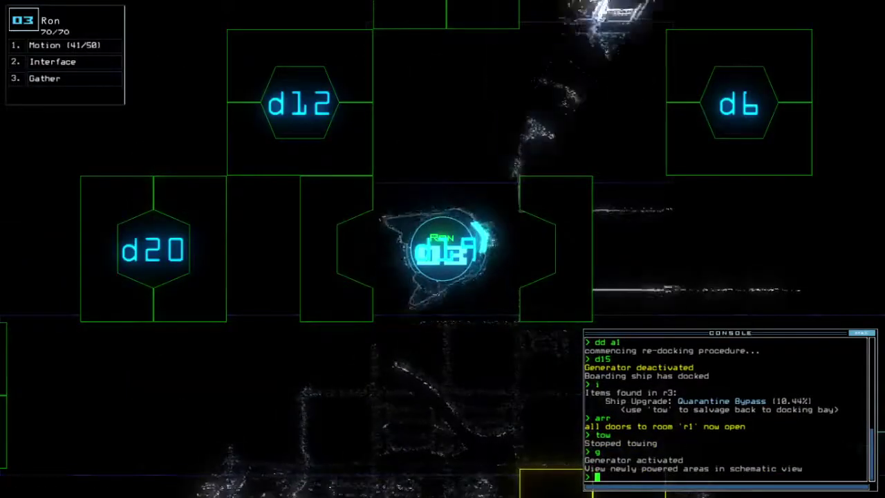
key(Up)
key(Down)
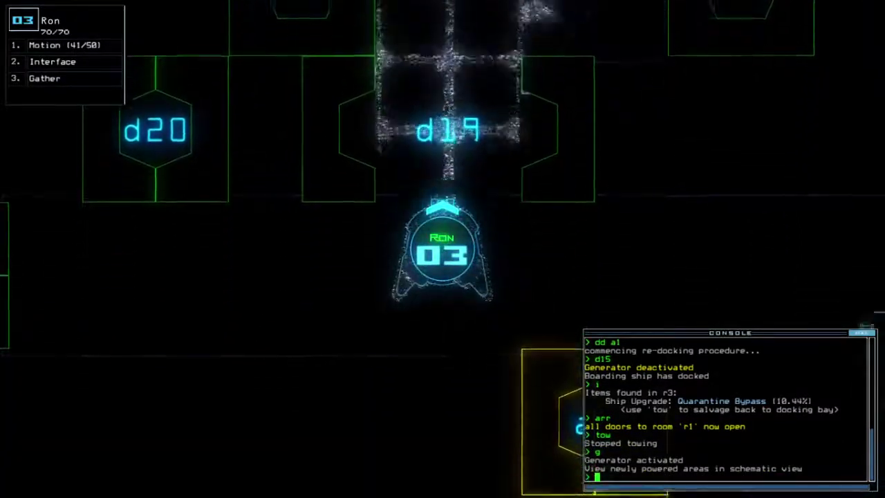
key(Tab)
text(d)
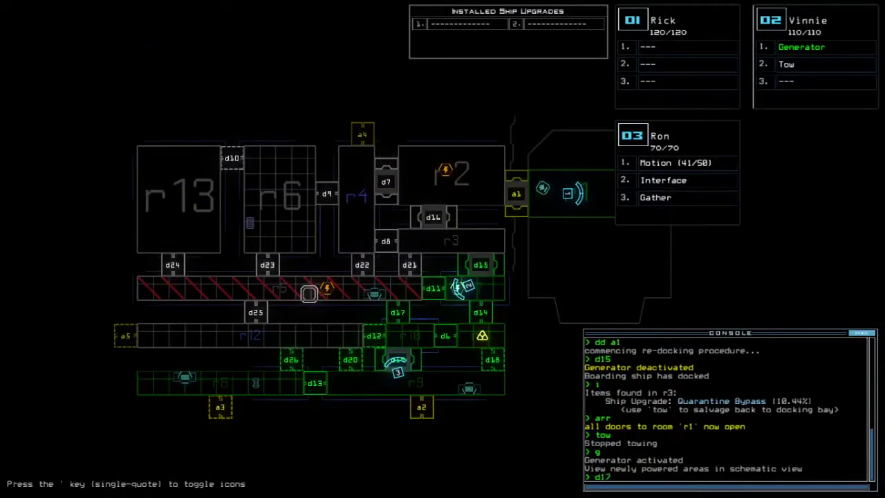
key(Tab)
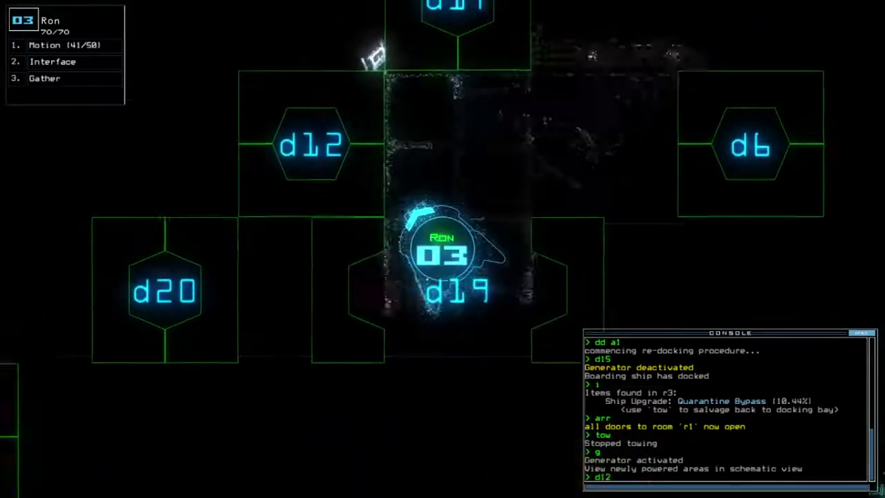
text(d12)
- Toggle doors d12 and d17, then close the four doors around drone 03
key(Return)
text(d17)
key(Return)
key(Down)
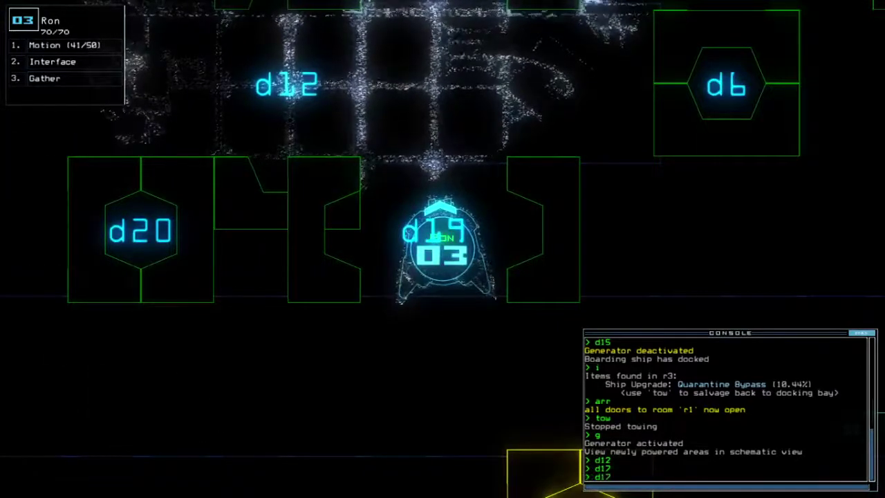
key(Return)
text(cc)
key(Return)
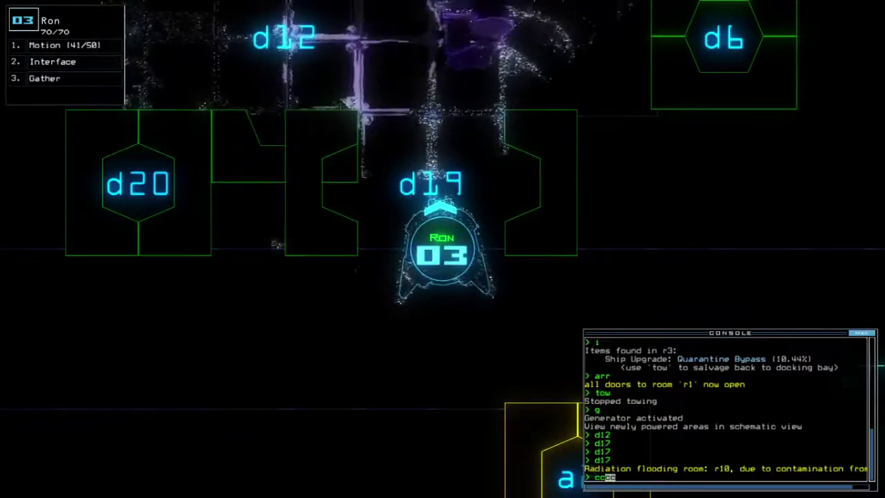
key(Return)
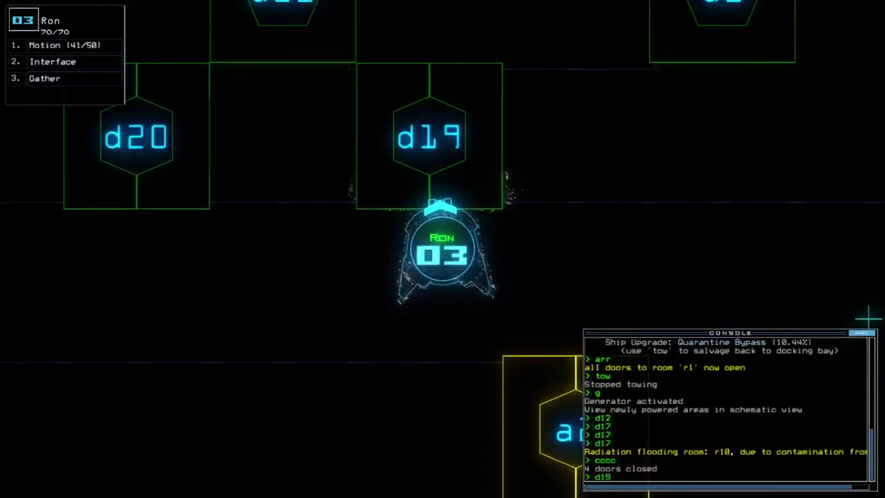
- Check the ship schematic, then open every door leading into room r1
key(Tab)
text(dd)
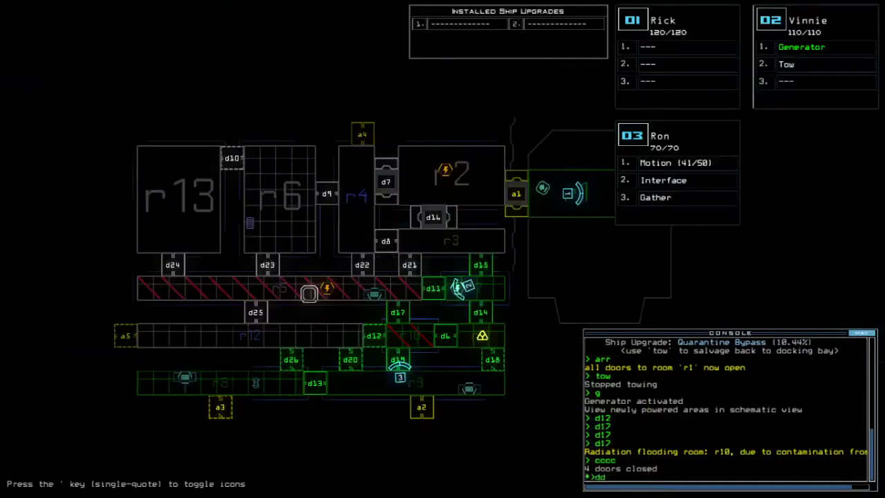
key(Tab)
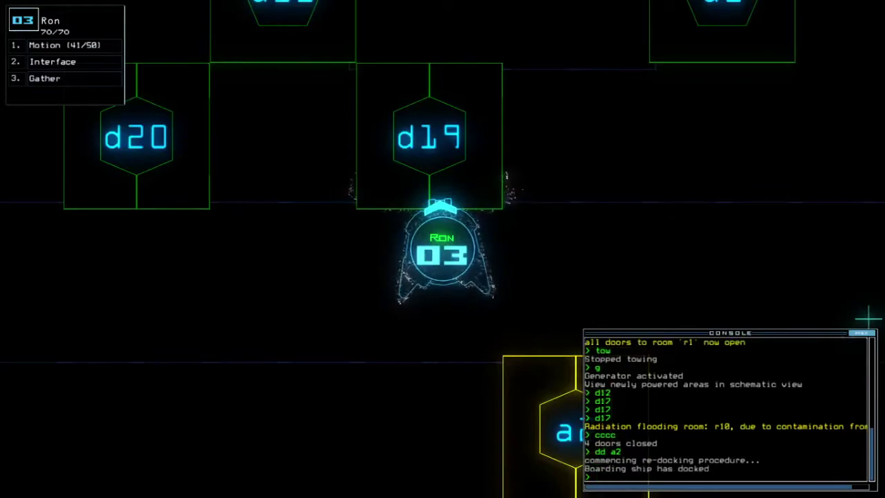
key(Return)
text(d19)
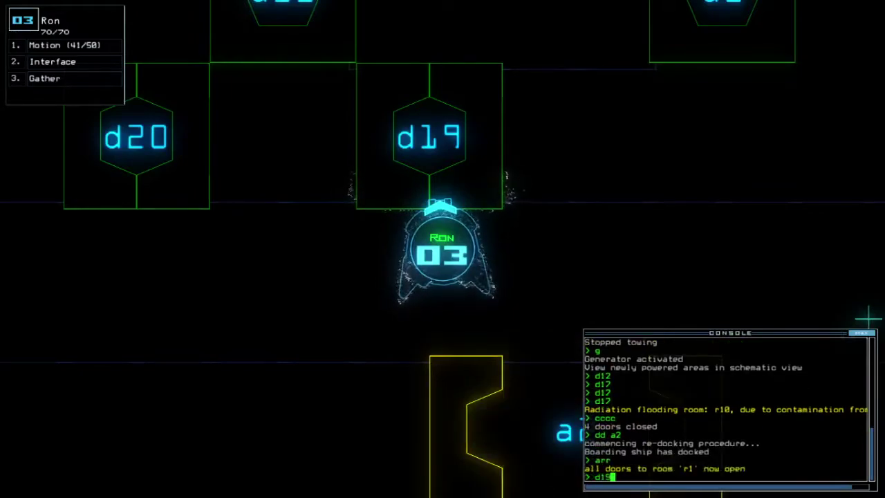
- Open and re-close door d19 next to Ron, then run the motion sensors
key(Return)
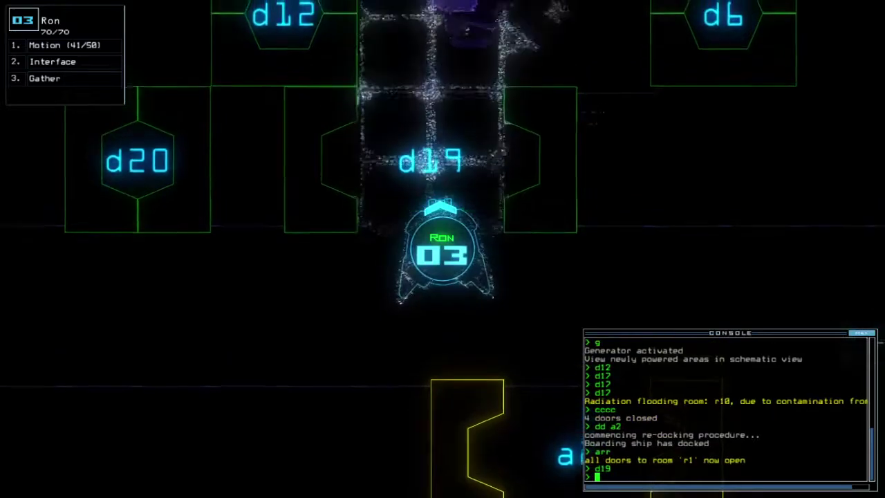
text(ccc)
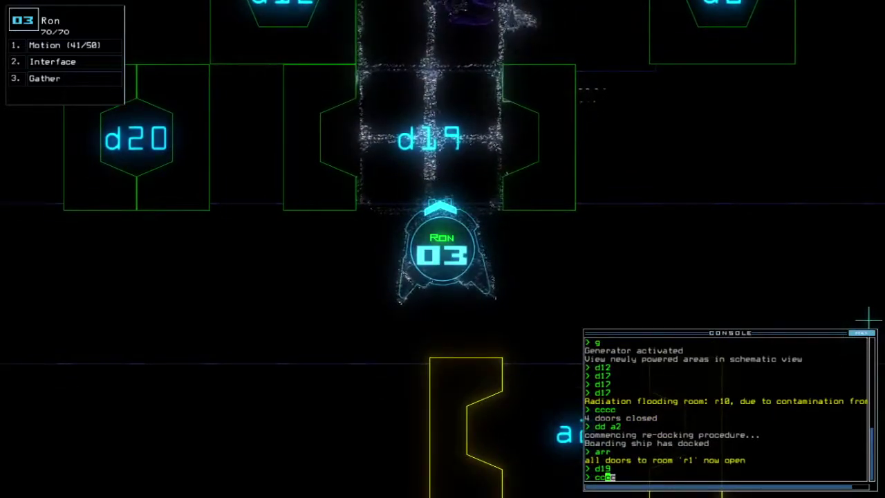
text(c)
key(Return)
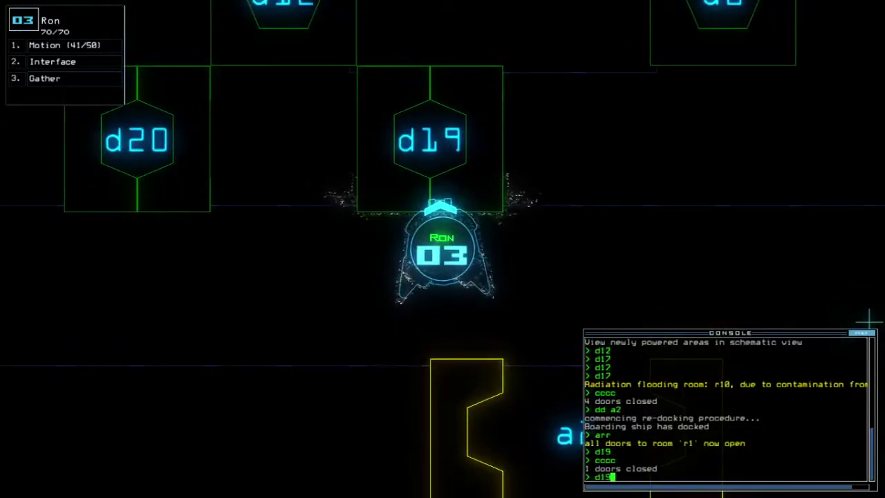
text(motion)
key(Return)
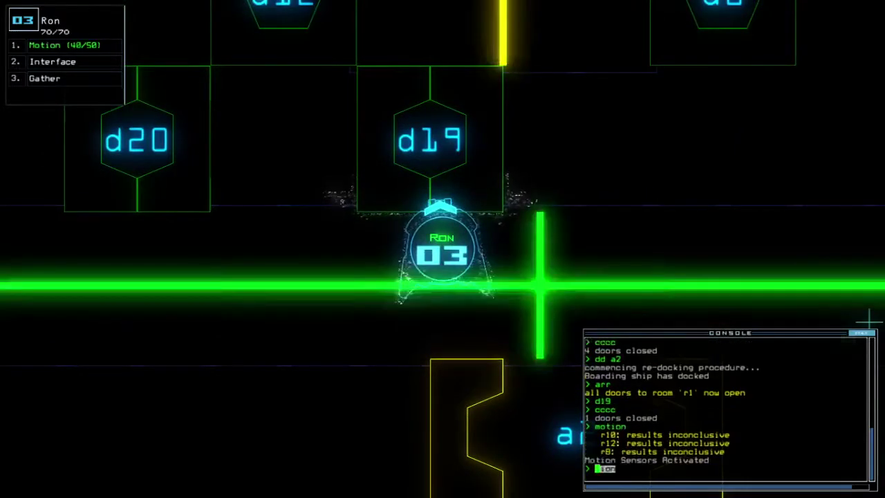
- Swap the Interface upgrade into drone Rick's first slot, then return control to Ron
key(1)
key(Up)
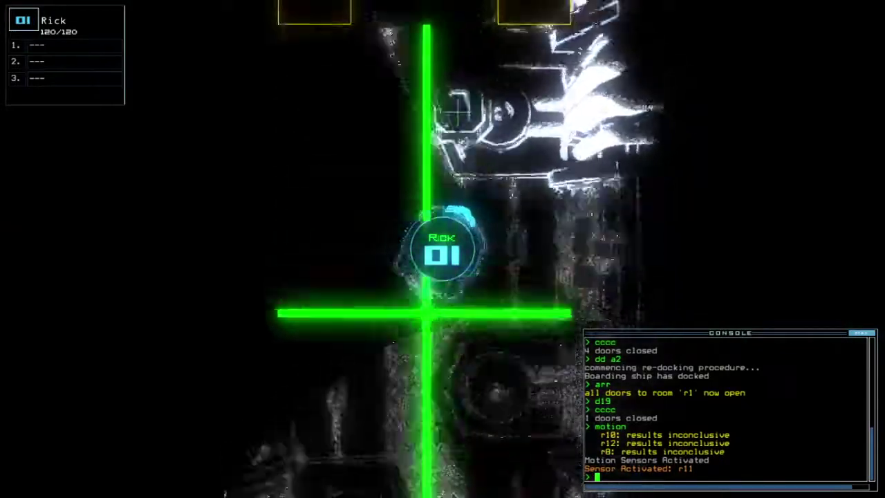
text(swa)
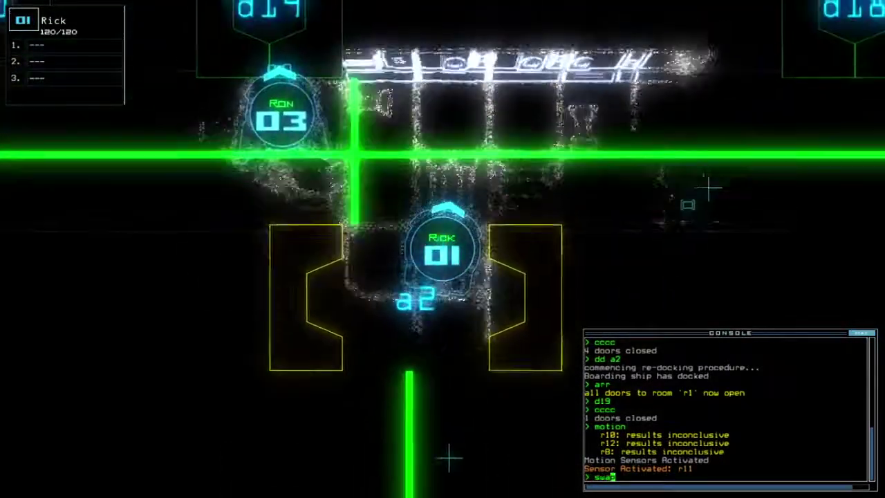
text(p)
key(Return)
key(Down)
key(Return)
key(Escape)
text(rv)
key(Return)
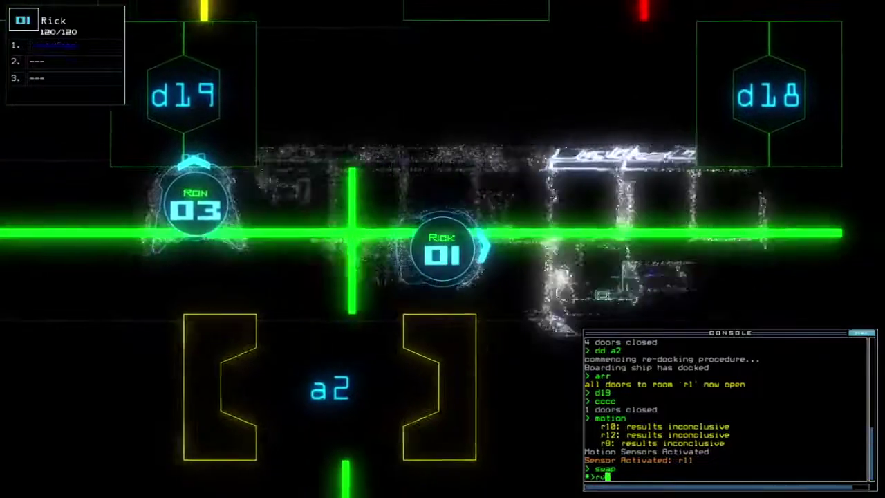
text(3>)
text(rv)
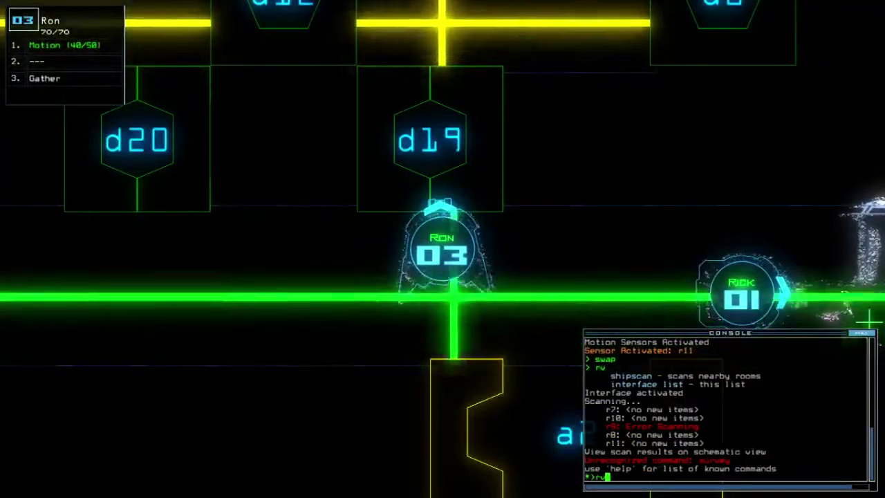
- Attempt a remote scan with Ron, check the schematic, then open door d19
key(Return)
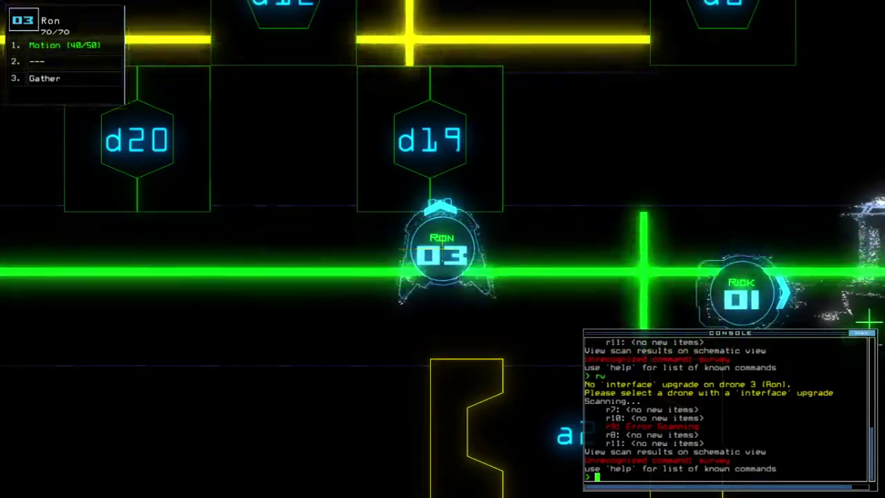
text(rv)
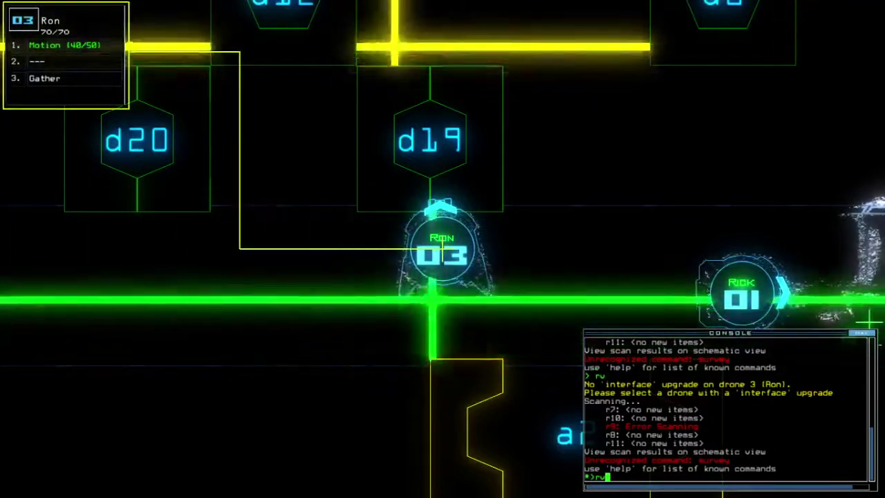
key(BackSpace)
key(BackSpace)
key(Tab)
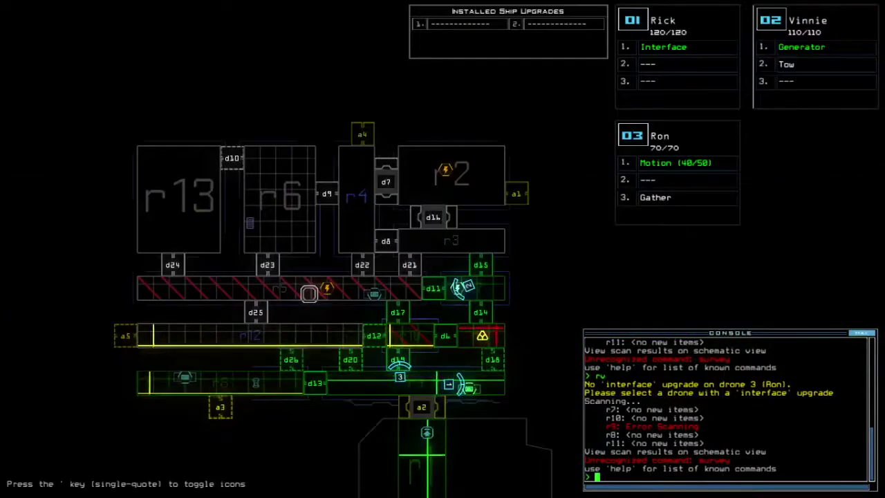
key(Tab)
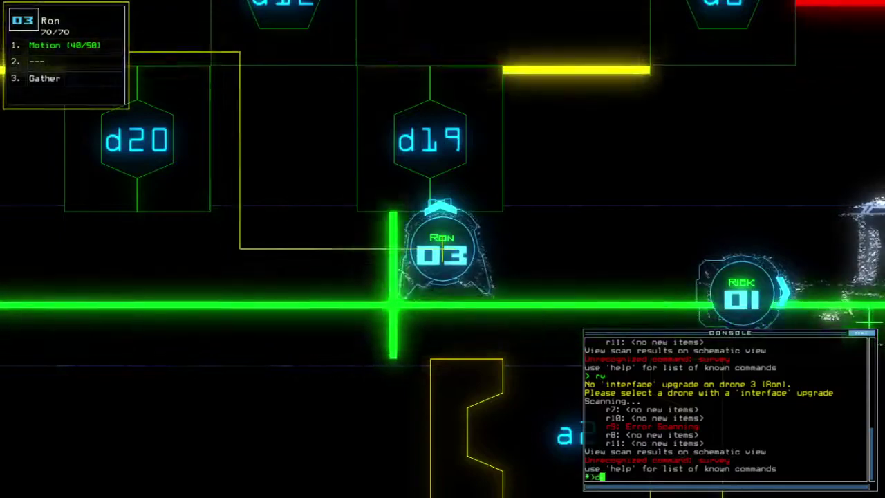
text(d19rv)
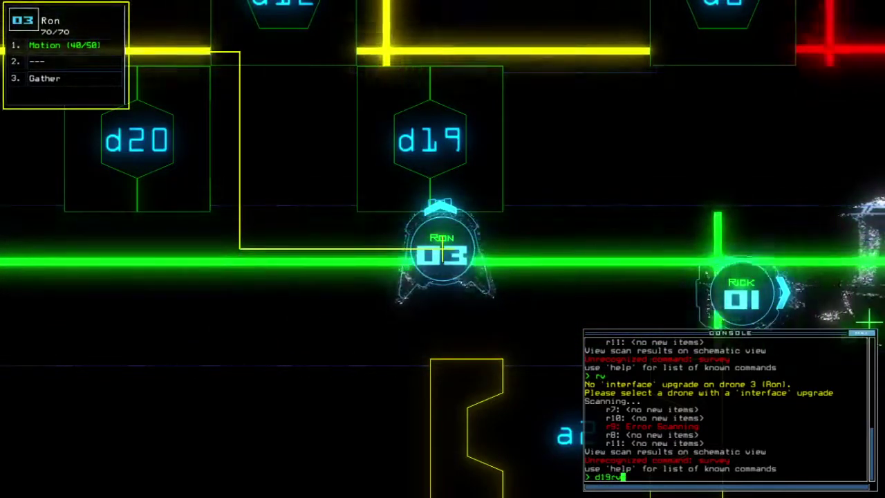
key(BackSpace)
key(BackSpace)
key(BackSpace)
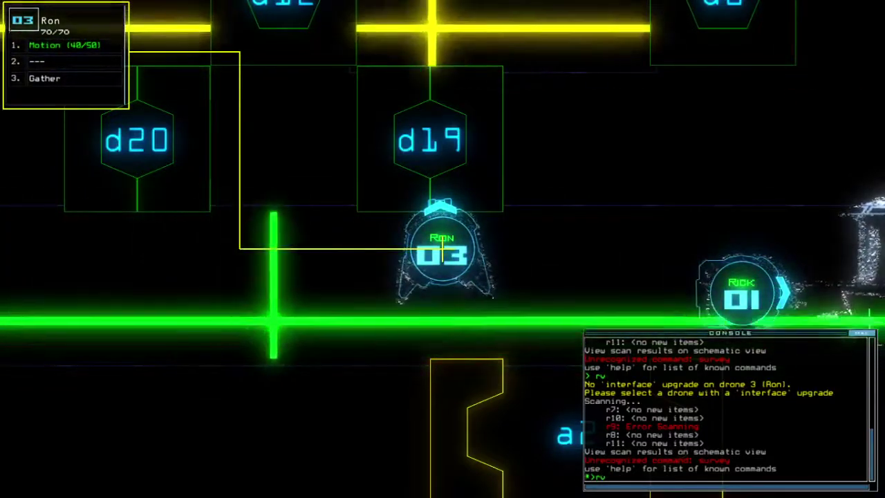
text(d19)
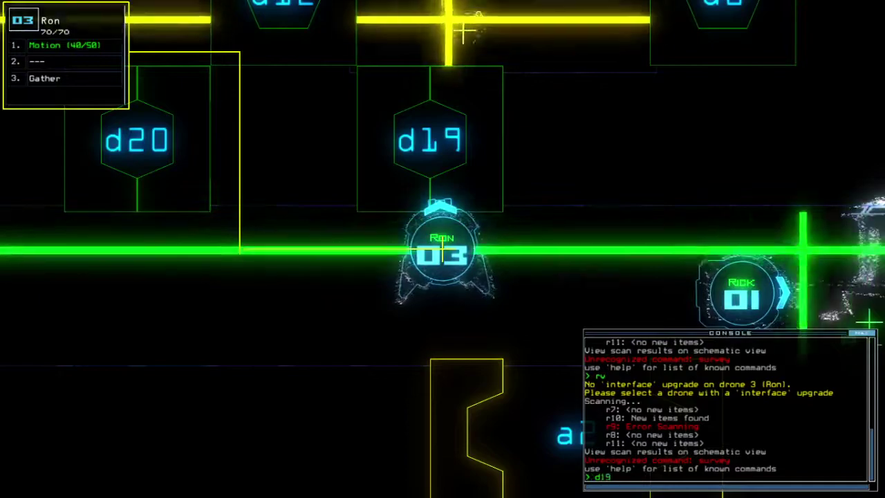
key(Return)
text(g)
- Gather the scrap, close the door behind Ron and recall all drones
key(Return)
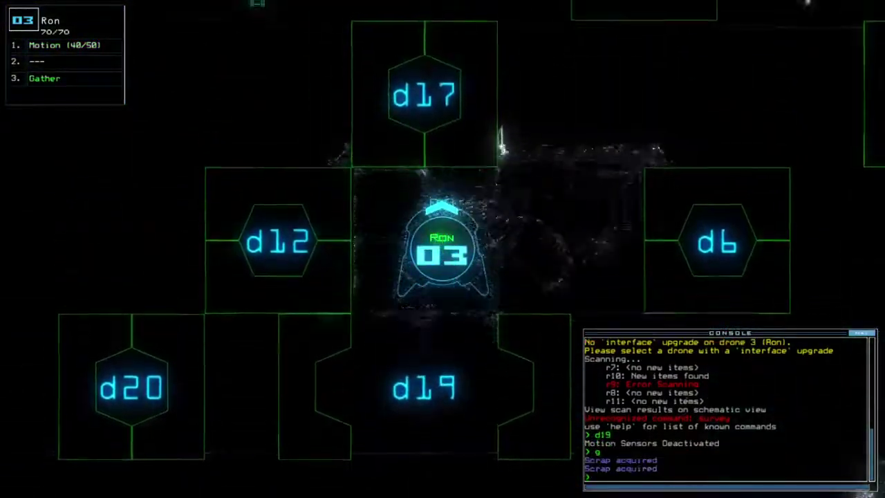
text(cccc)
key(Return)
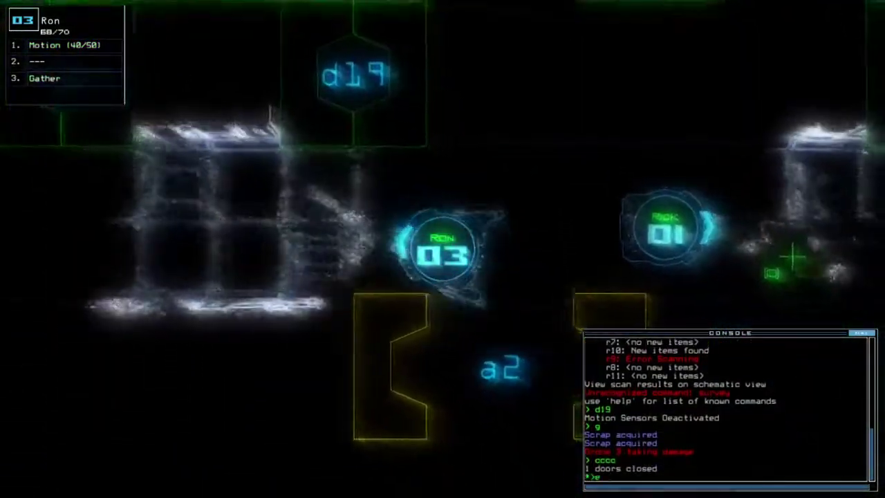
text(end)
key(Return)
text(degauss)
- Degauss the drones, redock at airlock a1, and open d15 and r1's doors
key(Return)
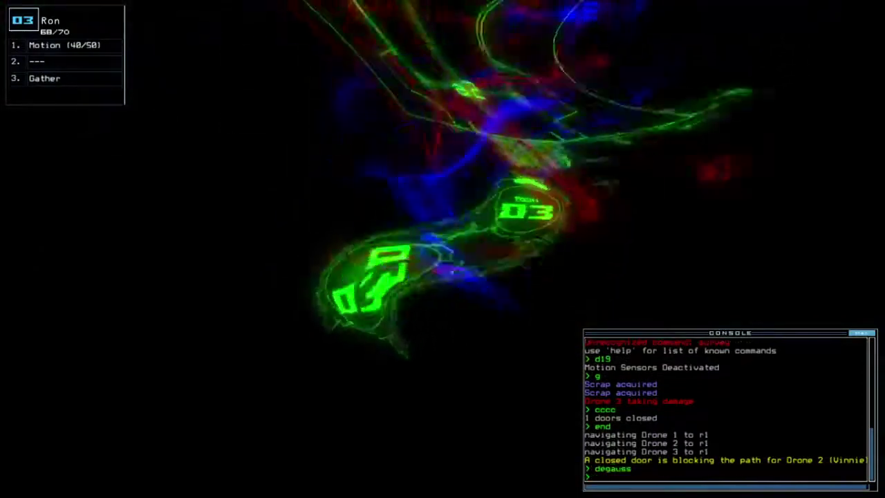
text(dd a1)
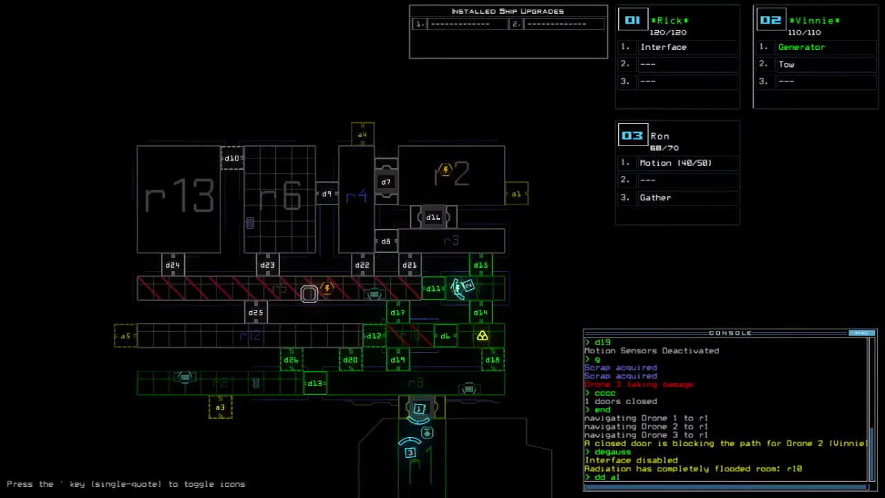
key(Return)
text(d15)
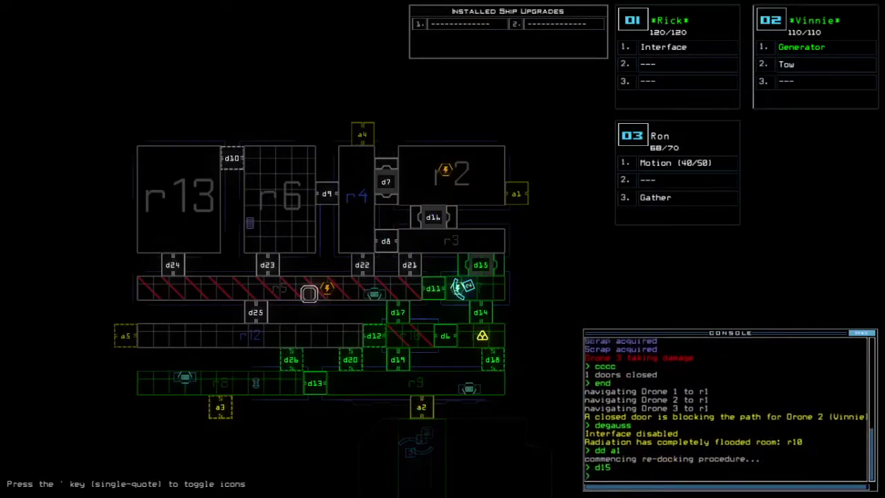
key(Return)
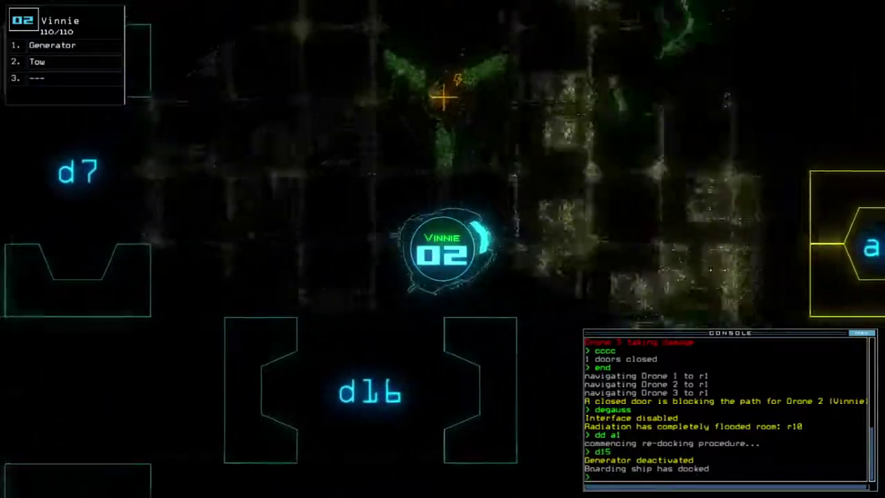
text(arr)
key(Return)
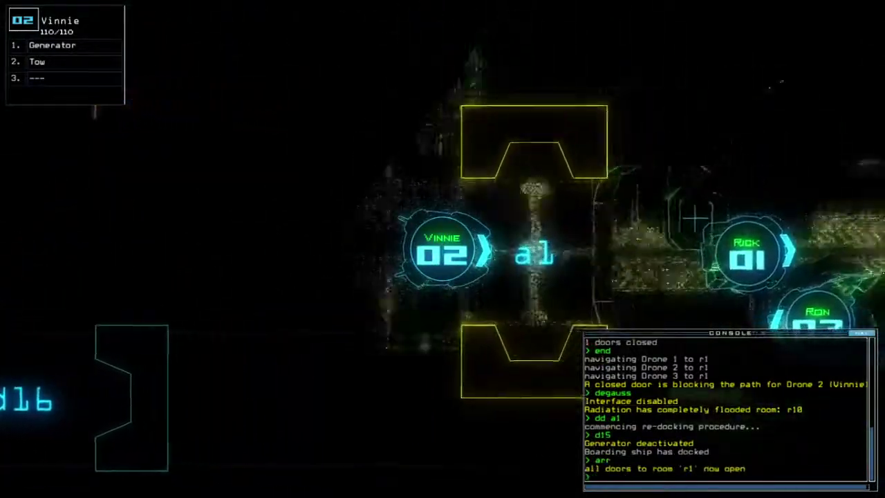
text(ou)
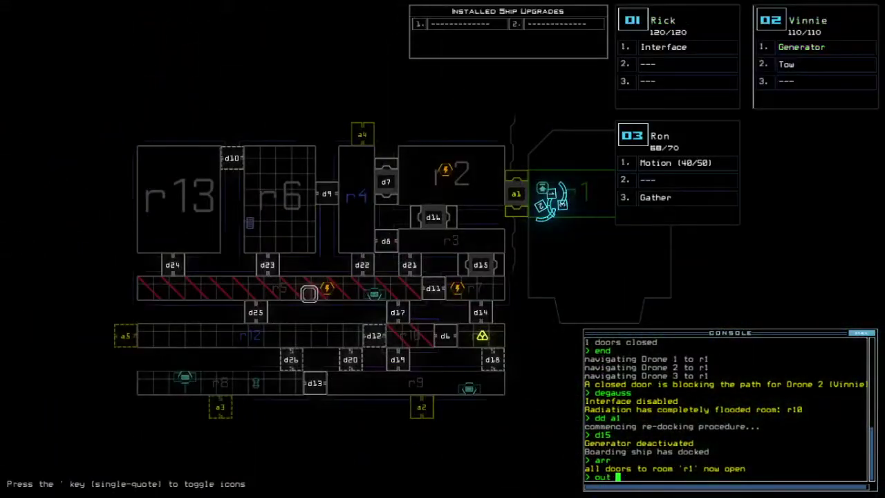
text(t)
- Depart the derelict to reach the Daily Challenge Score screen showing 858 with 15 scrap
key(Return)
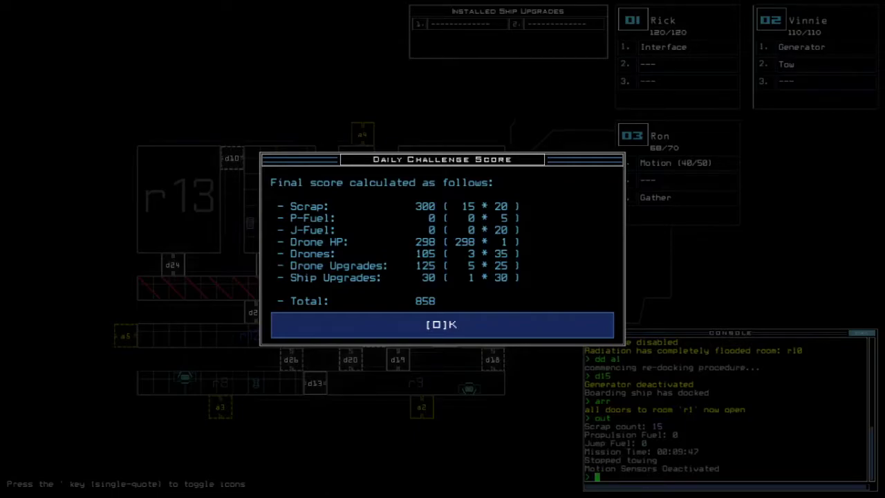
- Dismiss the 858 score summary to load the 02/05/2021 daily leaderboard
key(o)
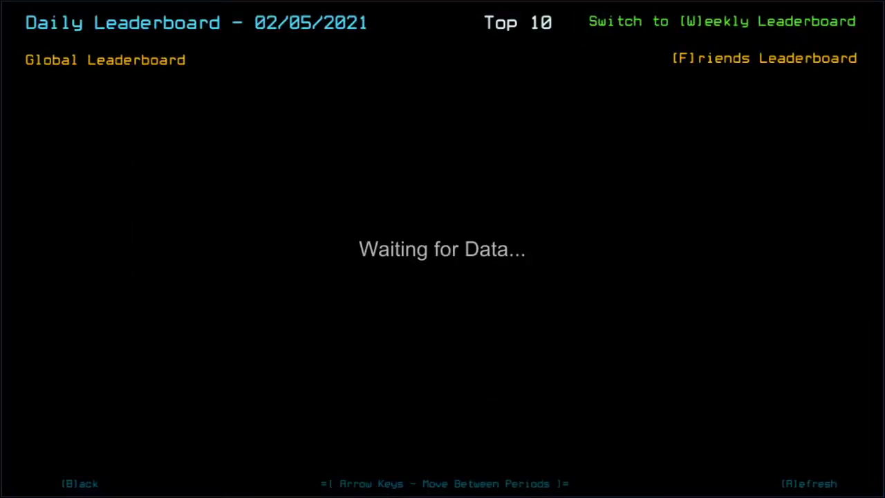